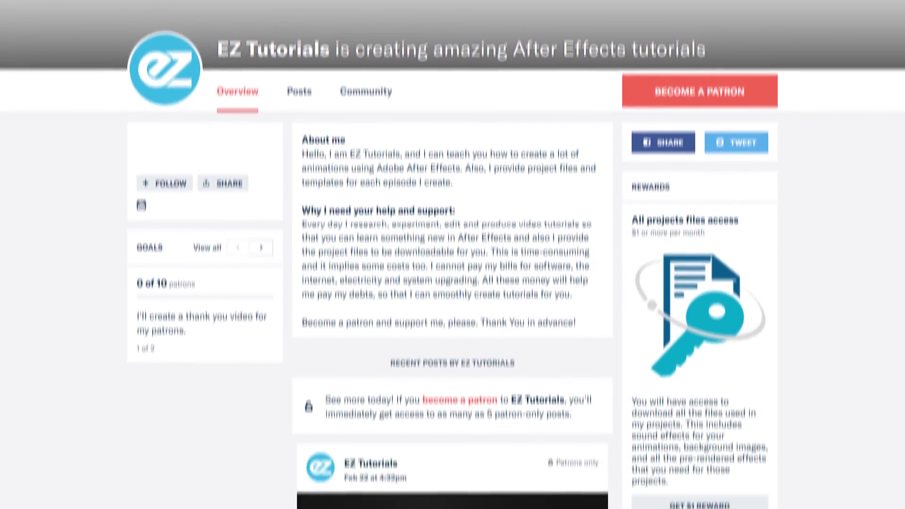
{"action": "scroll", "coordinate": [453, 254], "scroll_direction": "down", "scroll_amount": 3}
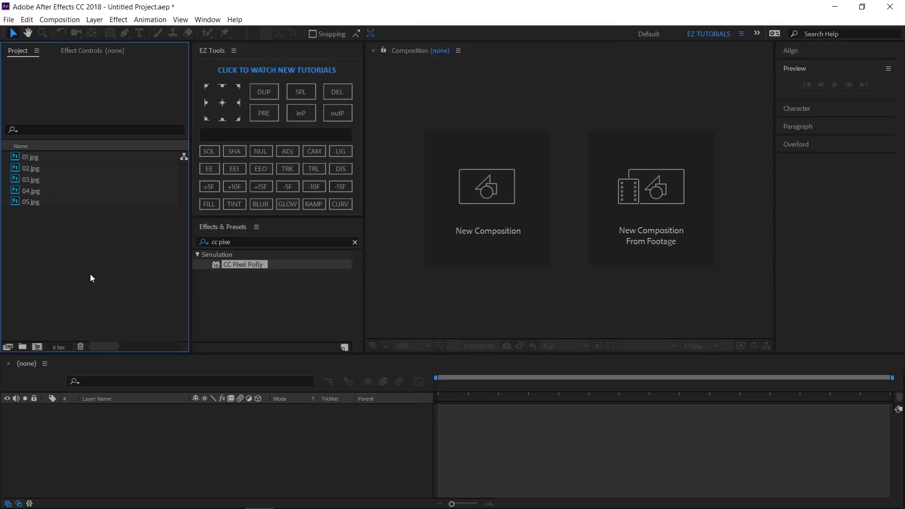
- Make a new composition called 'Transition' at 1920×1080, 30 fps, lasting 30 seconds
{"action": "left_click", "coordinate": [37, 347]}
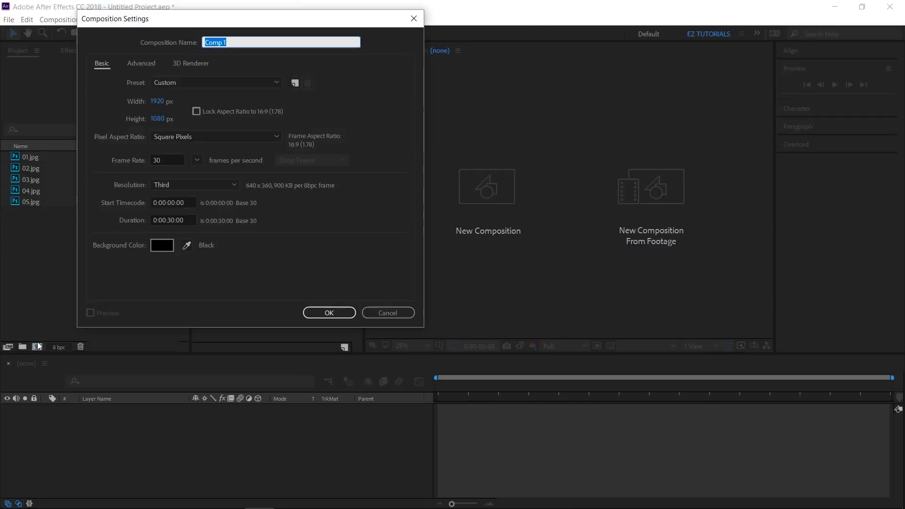
{"action": "type", "text": "Transition"}
{"action": "left_click", "coordinate": [323, 313]}
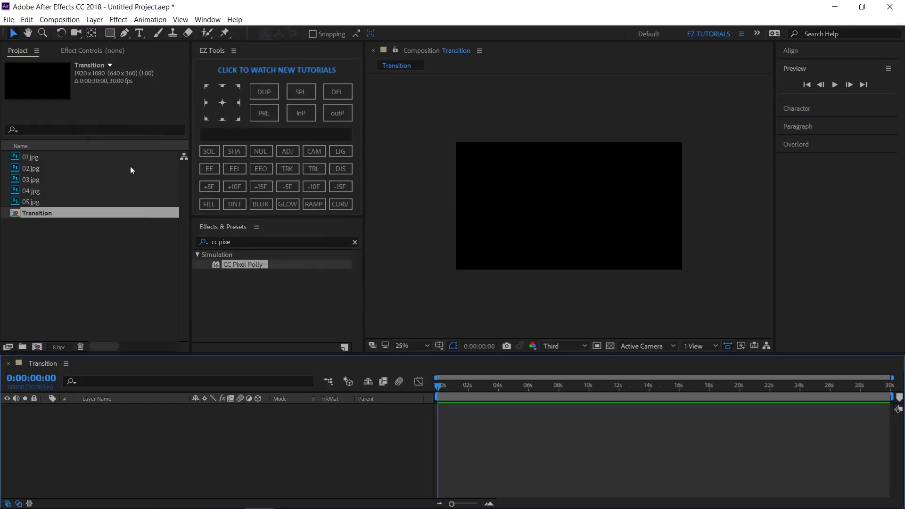
- Draw a full-frame rectangle shape layer and rename it 'White'
{"action": "left_click_drag", "start_coordinate": [113, 37], "coordinate": [157, 33]}
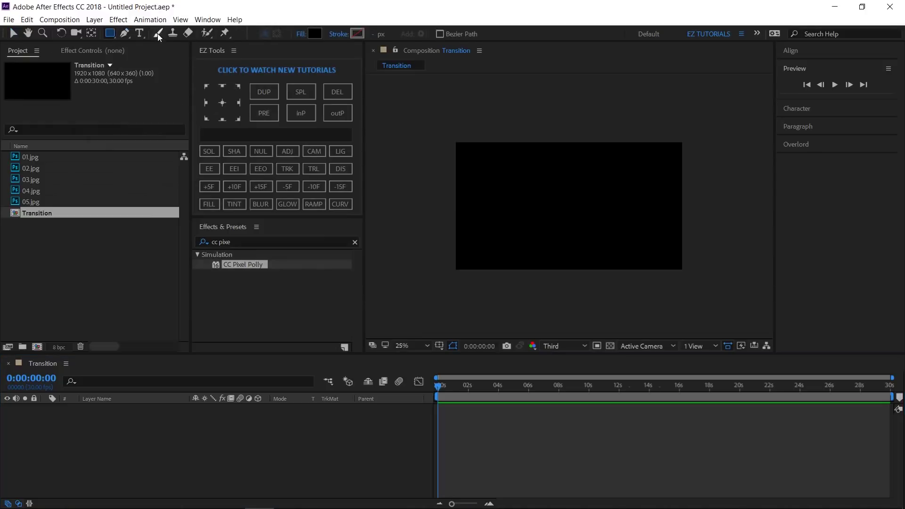
{"action": "double_click", "coordinate": [112, 33]}
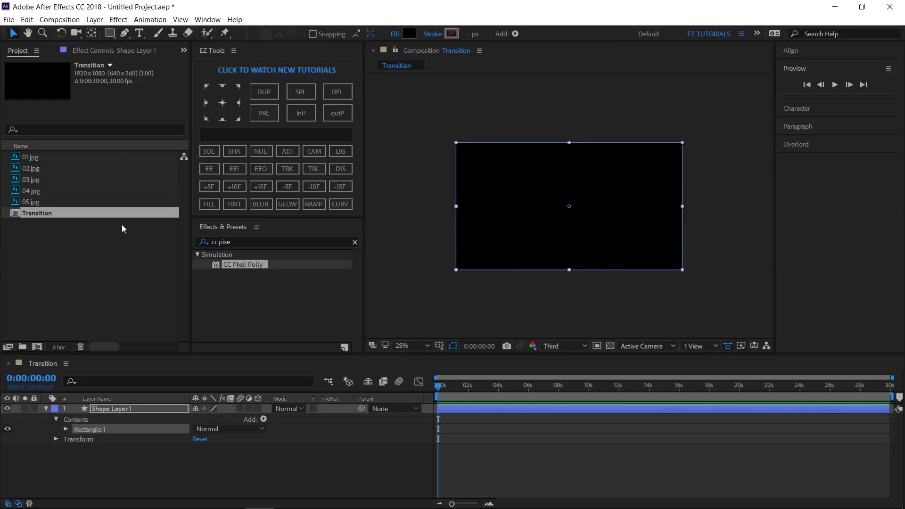
{"action": "left_click", "coordinate": [125, 408]}
{"action": "key", "text": "Return"}
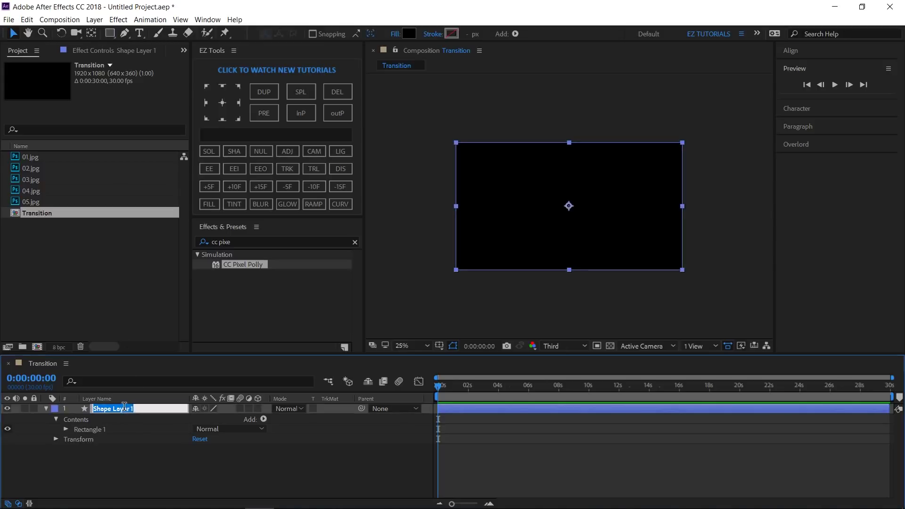
{"action": "type", "text": "Whi"}
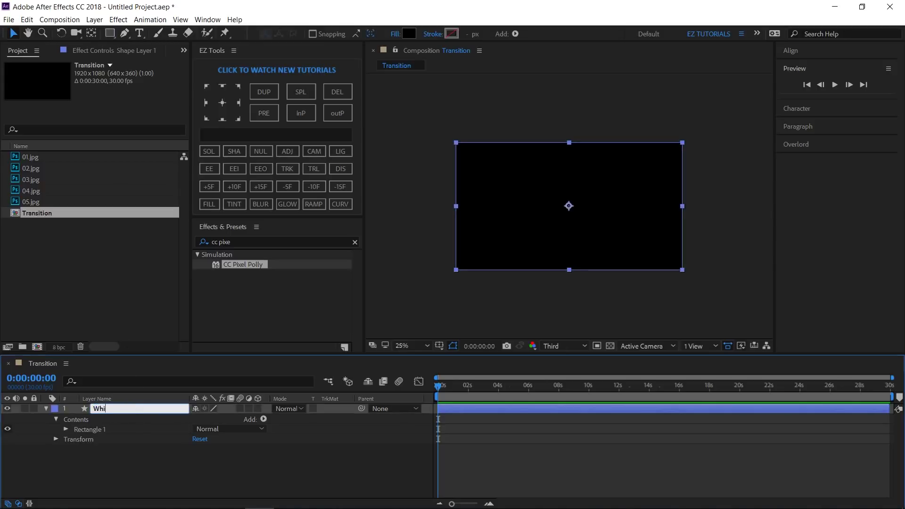
{"action": "type", "text": "te"}
{"action": "key", "text": "Return"}
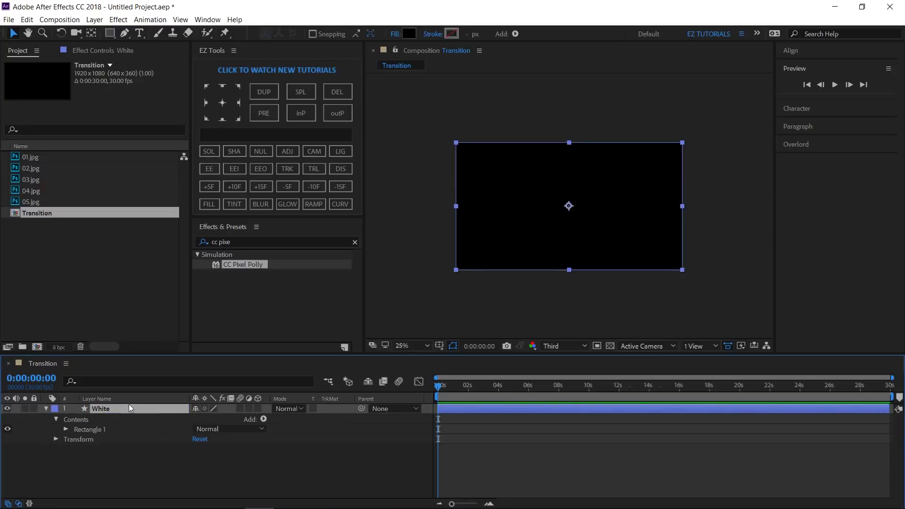
- Set the White layer's fill colour to pure white (FFFFFF)
{"action": "left_click", "coordinate": [46, 408]}
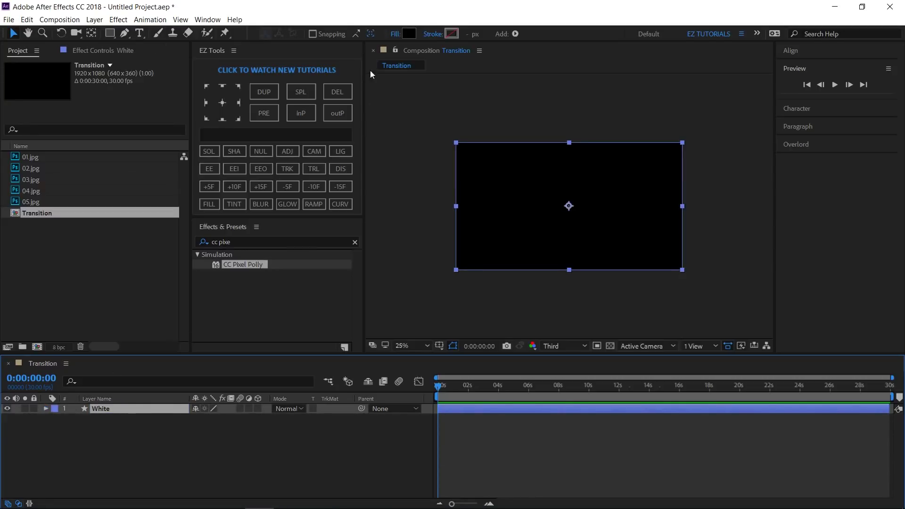
{"action": "left_click", "coordinate": [408, 33]}
{"action": "left_click_drag", "start_coordinate": [132, 65], "coordinate": [16, 29]}
{"action": "left_click", "coordinate": [260, 32]}
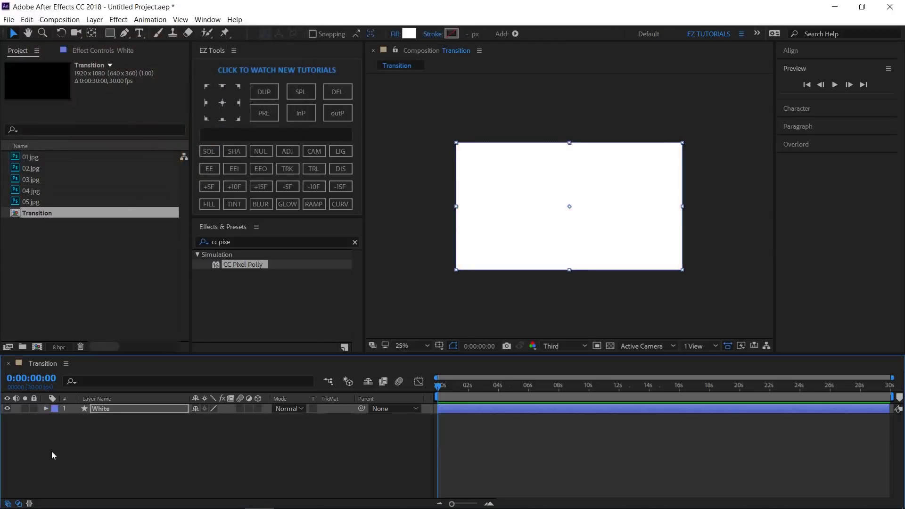
- Duplicate the White layer and rename the copy 'Black'
{"action": "key", "text": "Return"}
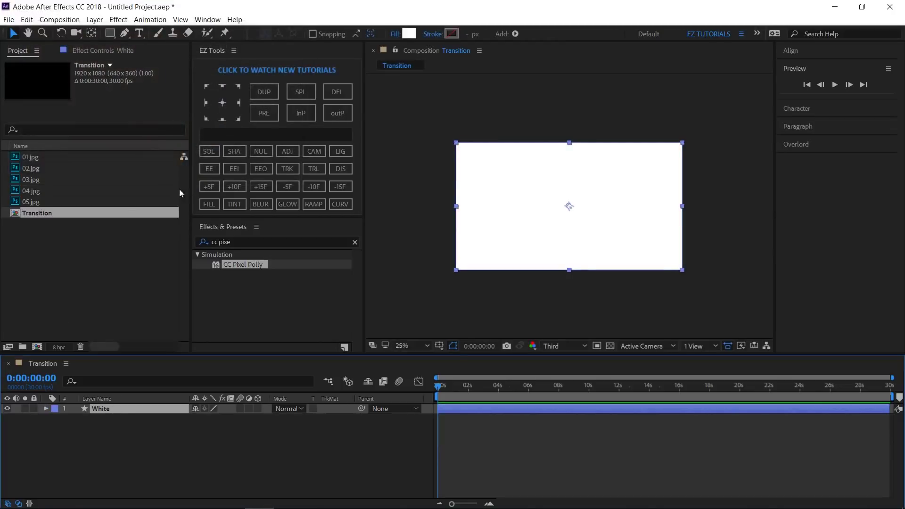
{"action": "left_click", "coordinate": [264, 97]}
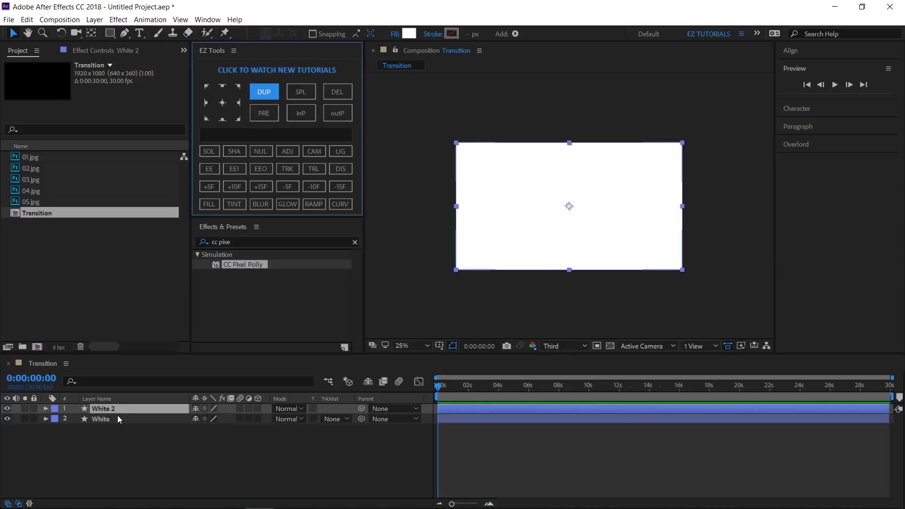
{"action": "left_click", "coordinate": [115, 411]}
{"action": "key", "text": "Return"}
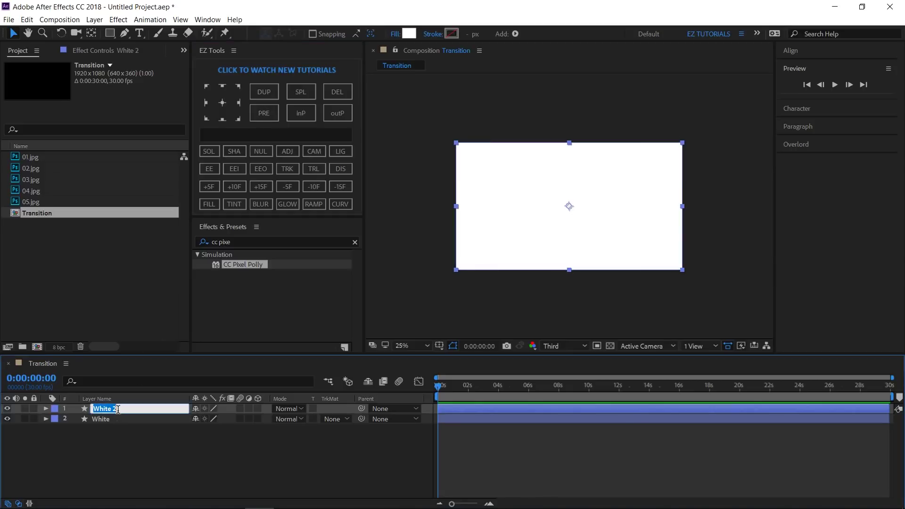
{"action": "type", "text": "Black"}
{"action": "key", "text": "Return"}
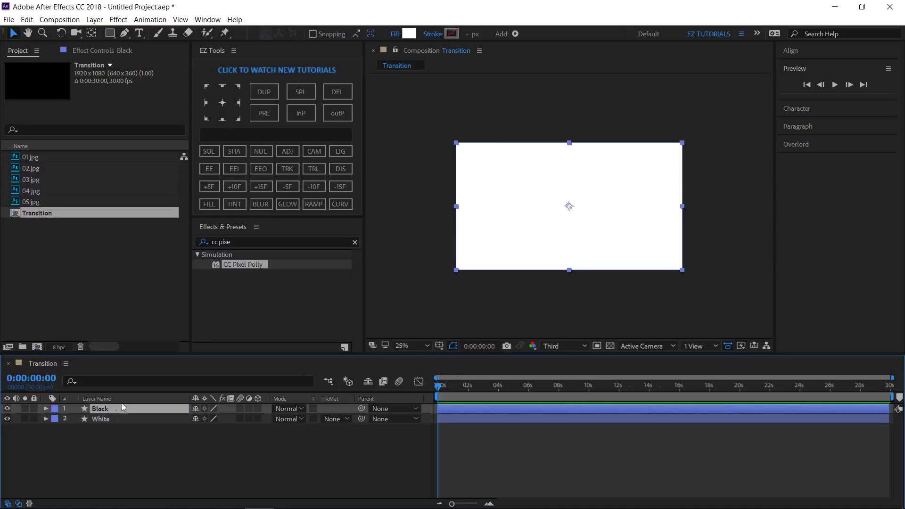
- Set the Black layer's fill colour to black
{"action": "left_click", "coordinate": [409, 34]}
{"action": "mouse_move", "coordinate": [100, 113]}
{"action": "left_mouse_down"}
{"action": "mouse_move", "coordinate": [26, 158]}
{"action": "mouse_move", "coordinate": [9, 179]}
{"action": "left_mouse_up"}
{"action": "left_click", "coordinate": [267, 30]}
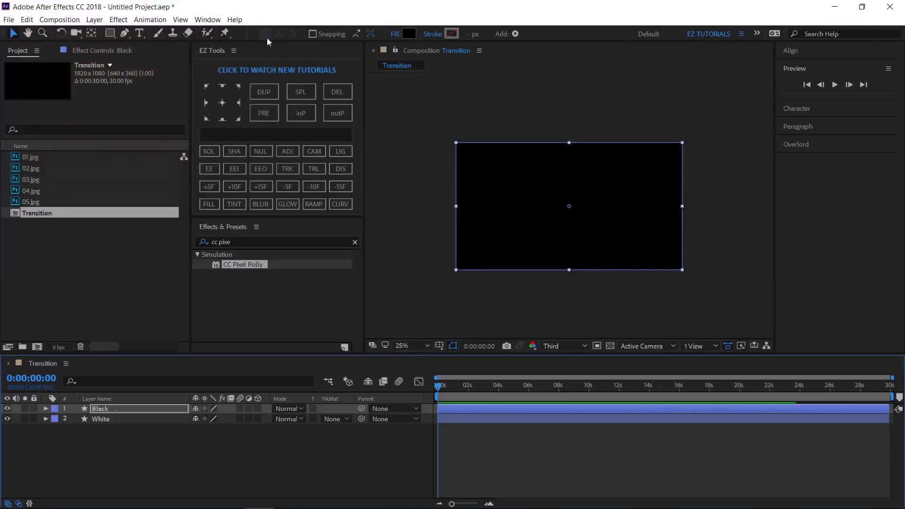
{"action": "left_click", "coordinate": [148, 437]}
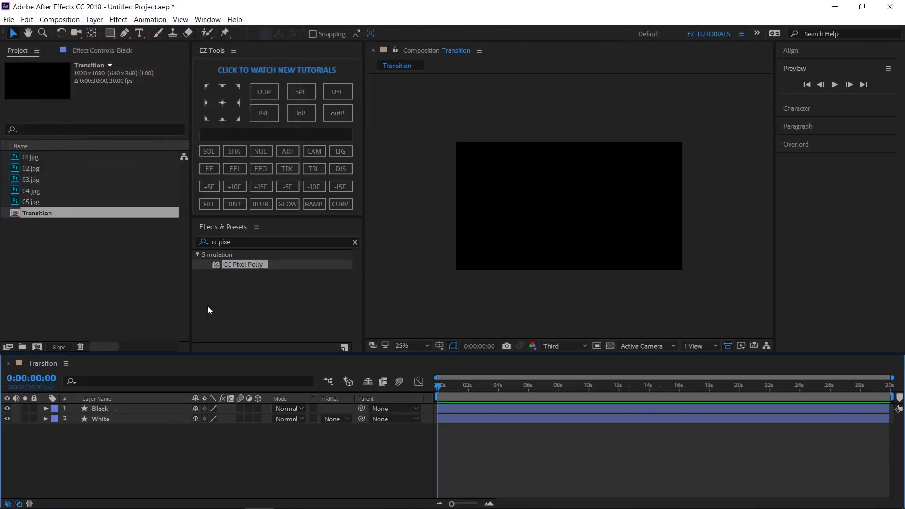
- Search the effects for 'jaw' and apply CC Jaws to the Black layer
{"action": "left_click_drag", "start_coordinate": [239, 242], "coordinate": [216, 242]}
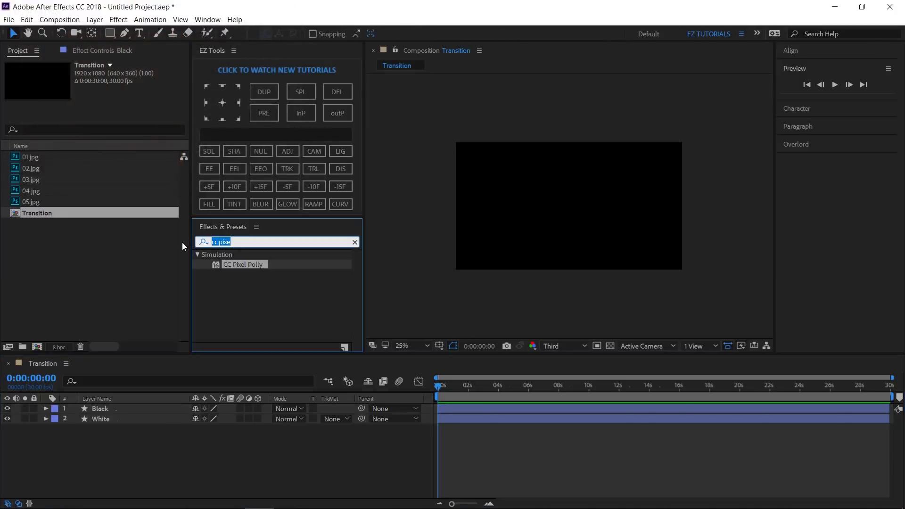
{"action": "key", "text": "BackSpace"}
{"action": "type", "text": "ja"}
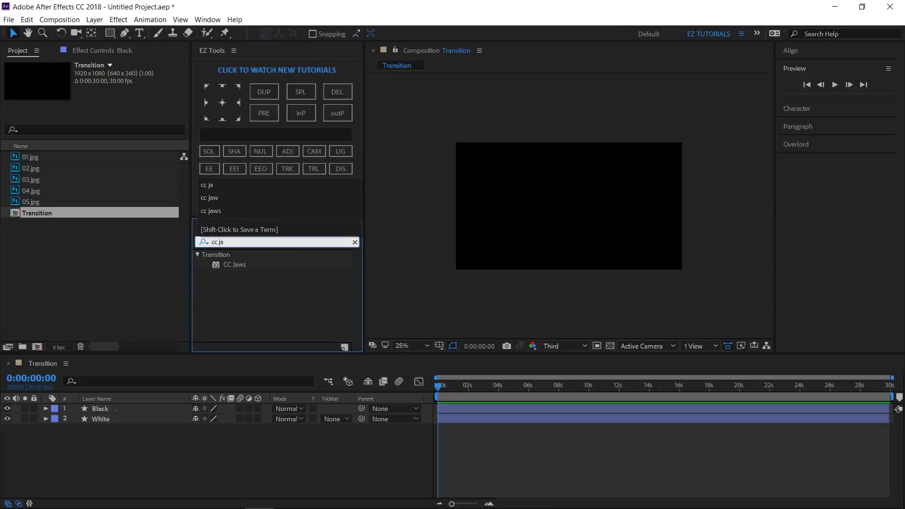
{"action": "type", "text": "w"}
{"action": "left_click_drag", "start_coordinate": [241, 264], "coordinate": [113, 409]}
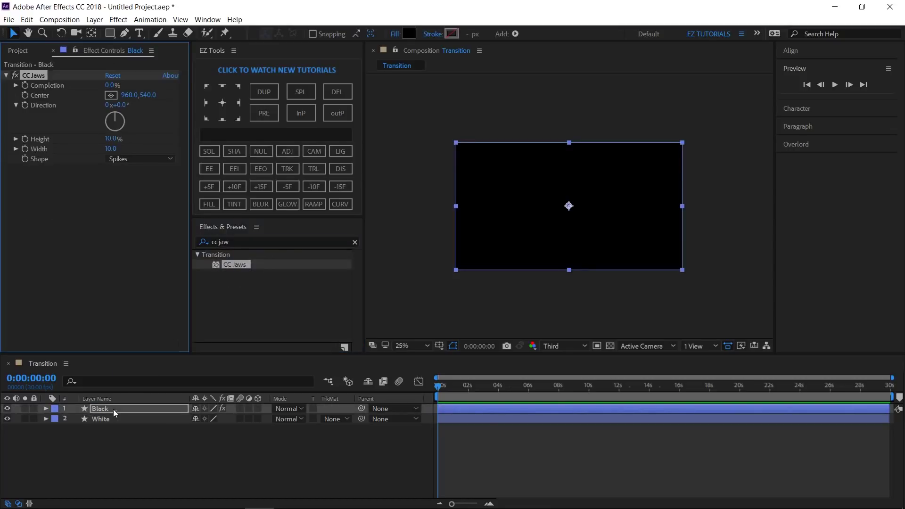
- Set CC Jaws Center X to 1920, Direction 130°, Height 32%, Width 9 and Shape Waves
{"action": "left_click", "coordinate": [126, 95]}
{"action": "type", "text": "1920"}
{"action": "key", "text": "Tab"}
{"action": "key", "text": "Tab"}
{"action": "key", "text": "Tab"}
{"action": "type", "text": "130"}
{"action": "key", "text": "Tab"}
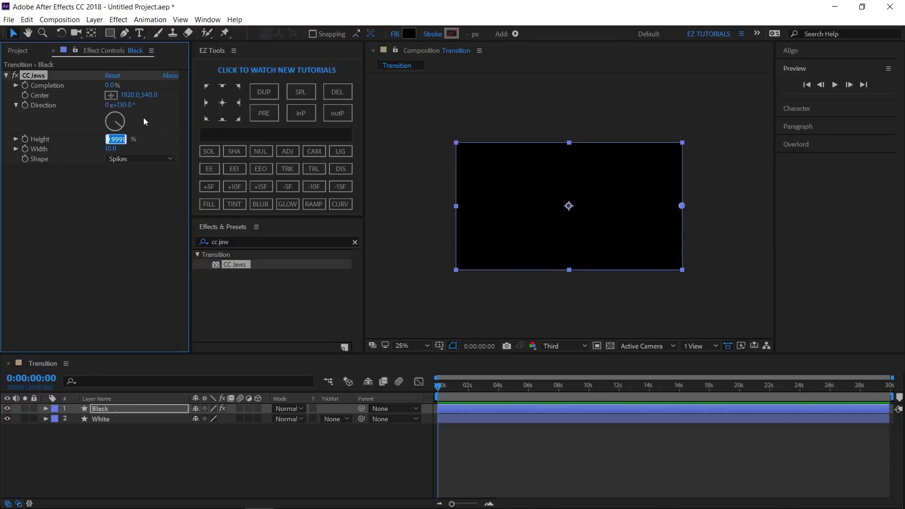
{"action": "type", "text": "32"}
{"action": "key", "text": "Tab"}
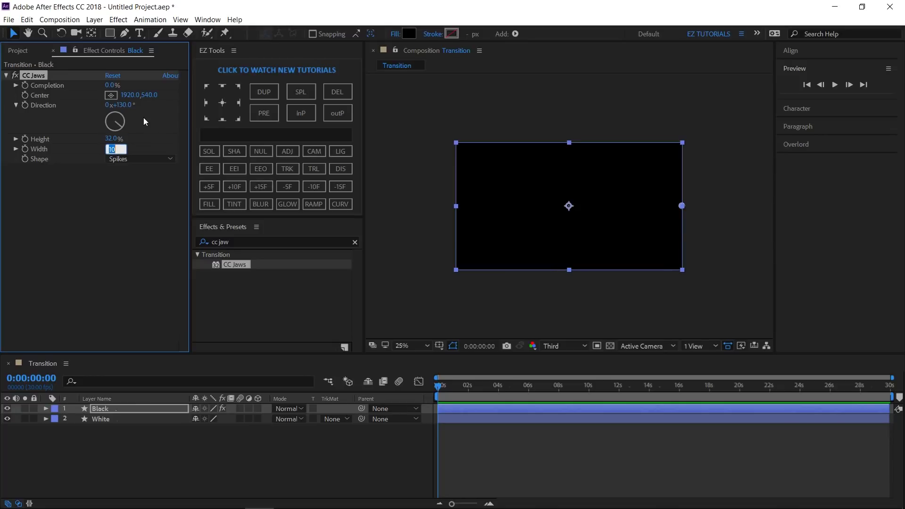
{"action": "type", "text": "9"}
{"action": "left_click", "coordinate": [151, 159]}
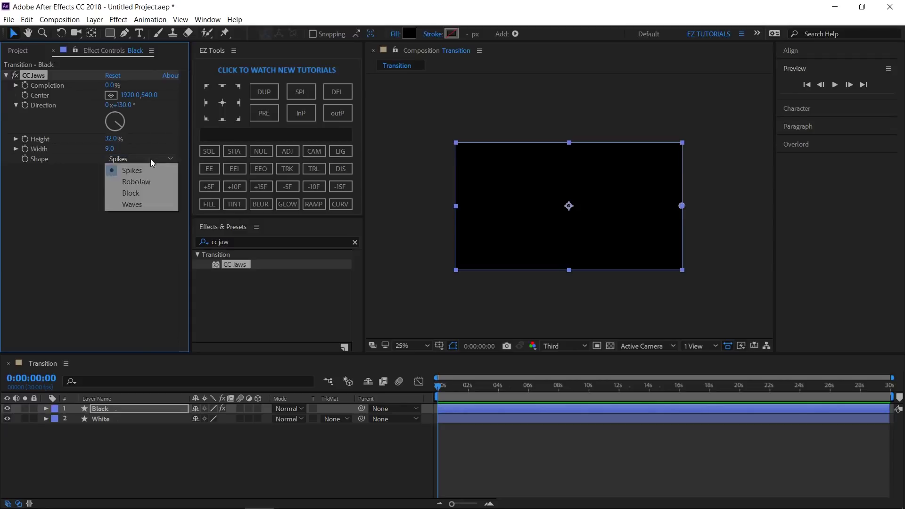
{"action": "left_click", "coordinate": [140, 204]}
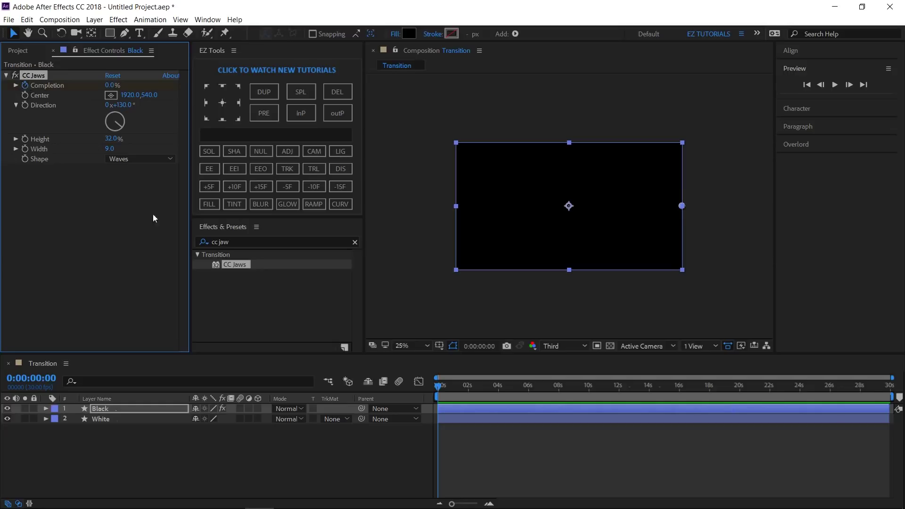
- Keyframe CC Jaws Completion to 100% at 1:20
{"action": "left_click", "coordinate": [262, 188]}
{"action": "left_click", "coordinate": [261, 187]}
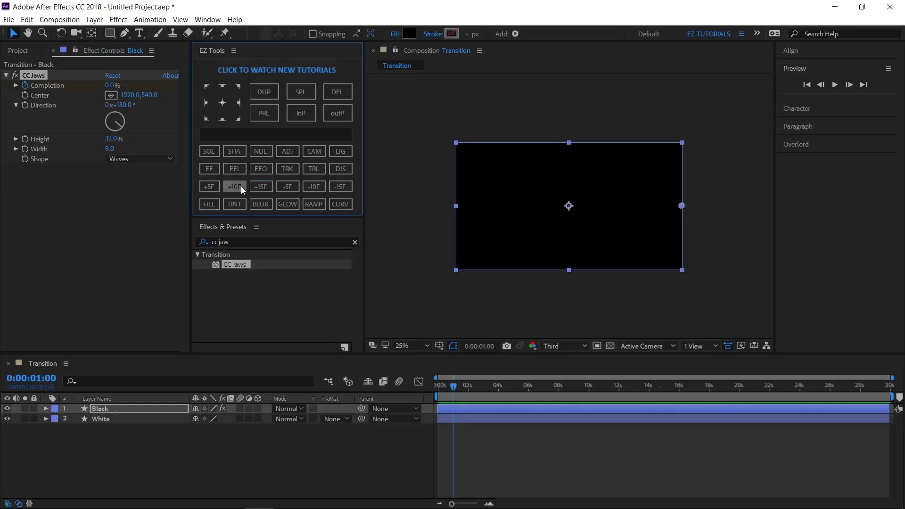
{"action": "left_click", "coordinate": [241, 186]}
{"action": "left_click", "coordinate": [242, 186]}
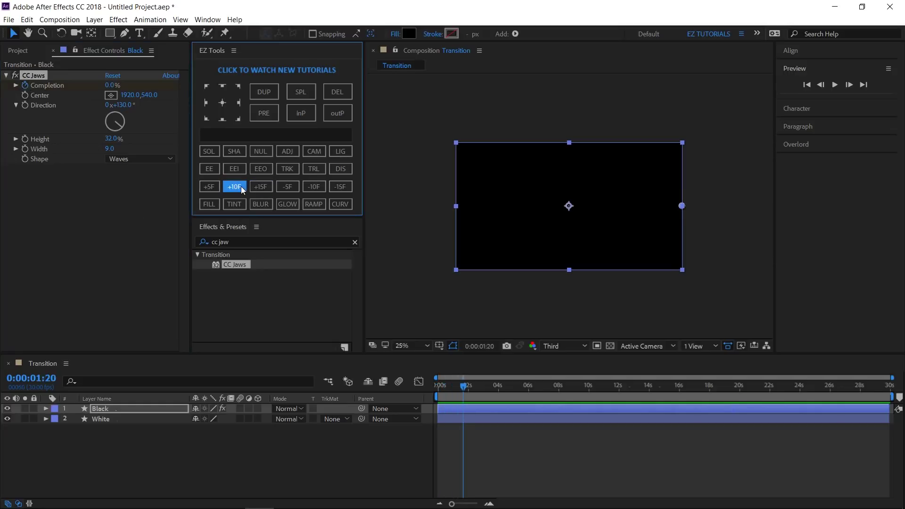
{"action": "left_click", "coordinate": [111, 85]}
{"action": "type", "text": "100"}
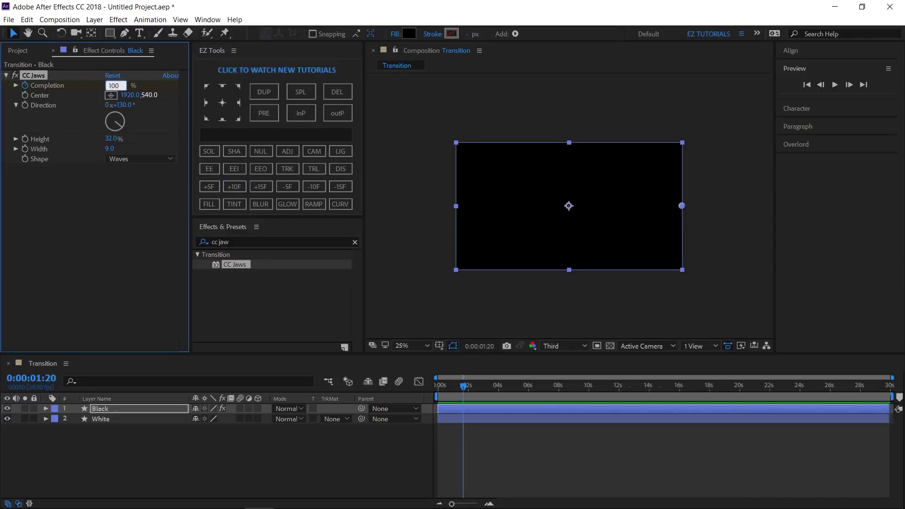
{"action": "key", "text": "Return"}
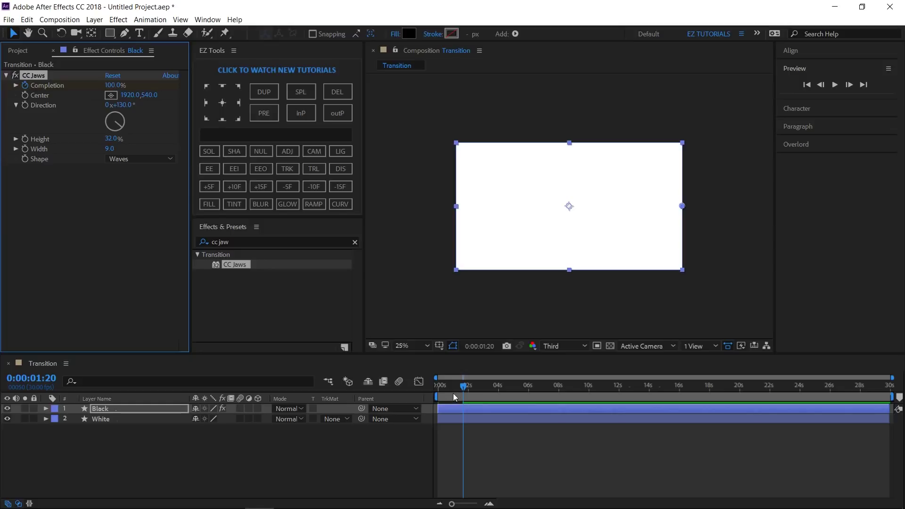
- Easy-ease the Completion keyframes and increase the second keyframe's influence in the speed graph
{"action": "left_click_drag", "start_coordinate": [454, 389], "coordinate": [448, 389]}
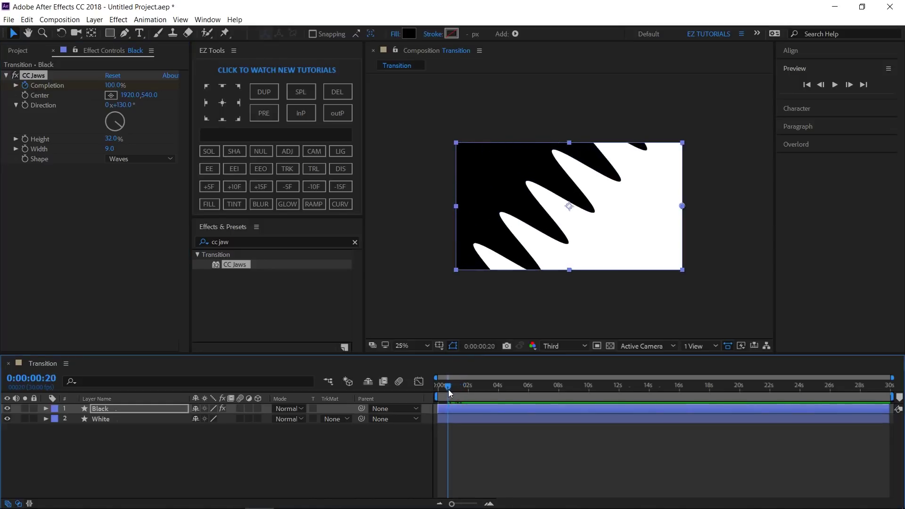
{"action": "left_click", "coordinate": [336, 173]}
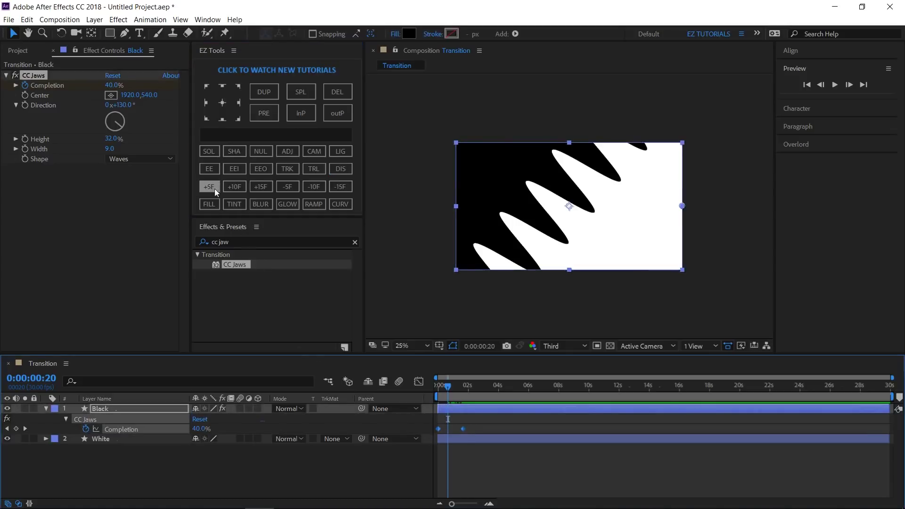
{"action": "left_click", "coordinate": [210, 169]}
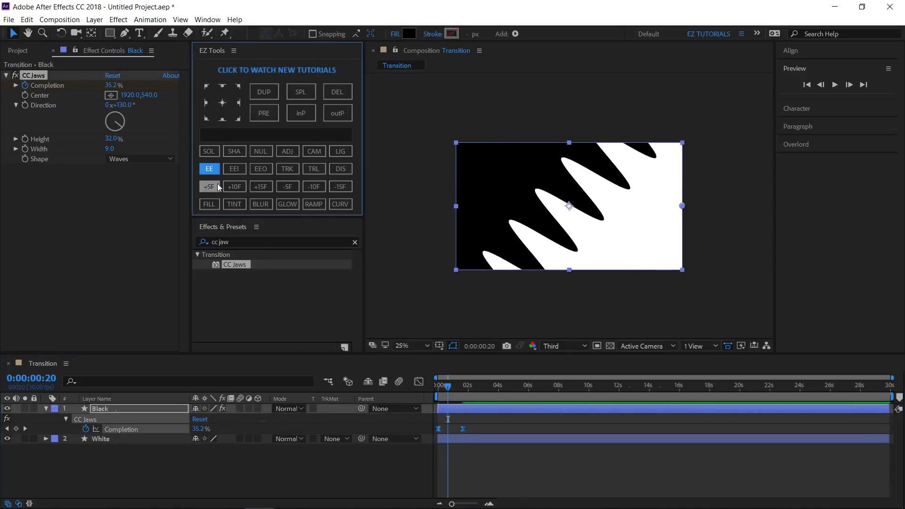
{"action": "left_click", "coordinate": [419, 380]}
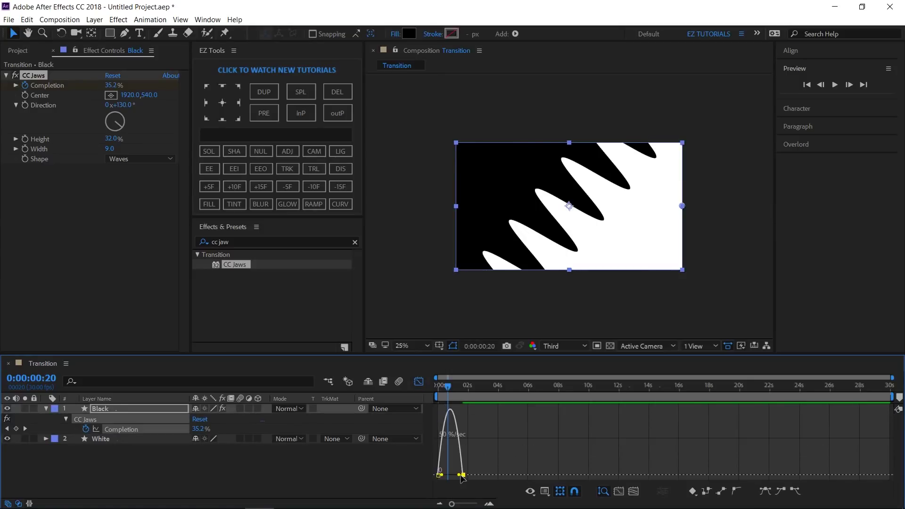
{"action": "left_click_drag", "start_coordinate": [459, 475], "coordinate": [454, 476]}
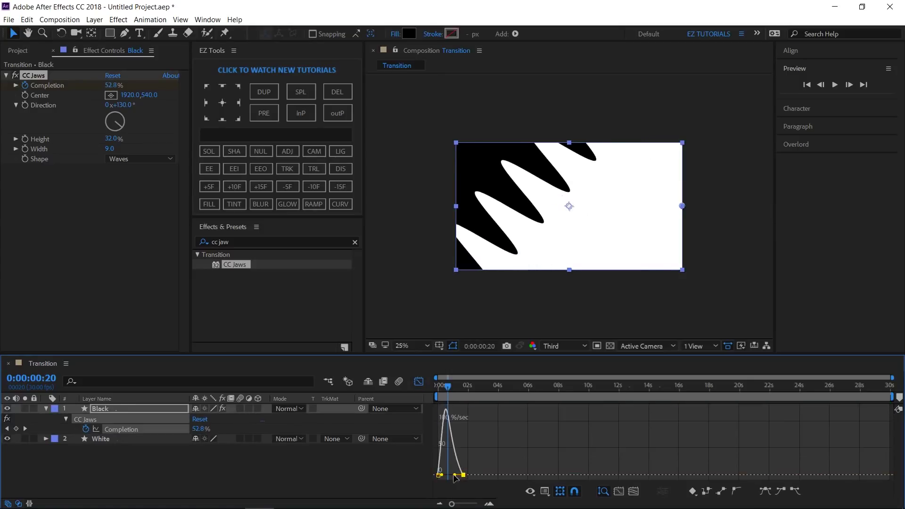
{"action": "left_click", "coordinate": [423, 383]}
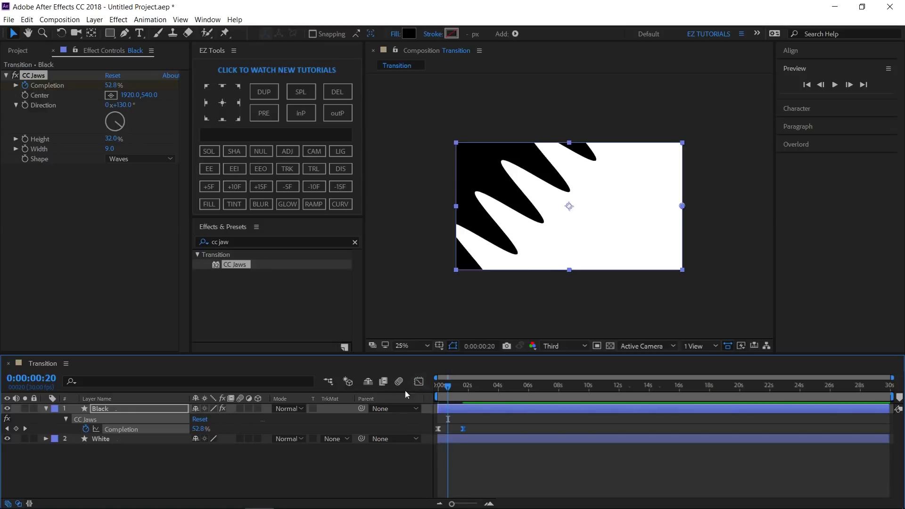
{"action": "left_click", "coordinate": [45, 408]}
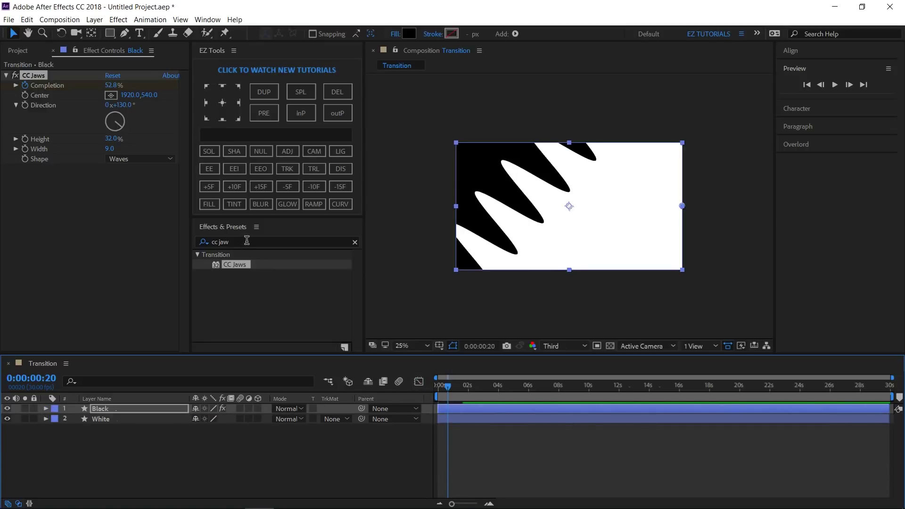
- Add Fast Blur to Black with Blurriness 100, Vertical dimensions and Repeat Edge Pixels on
{"action": "left_click", "coordinate": [258, 210]}
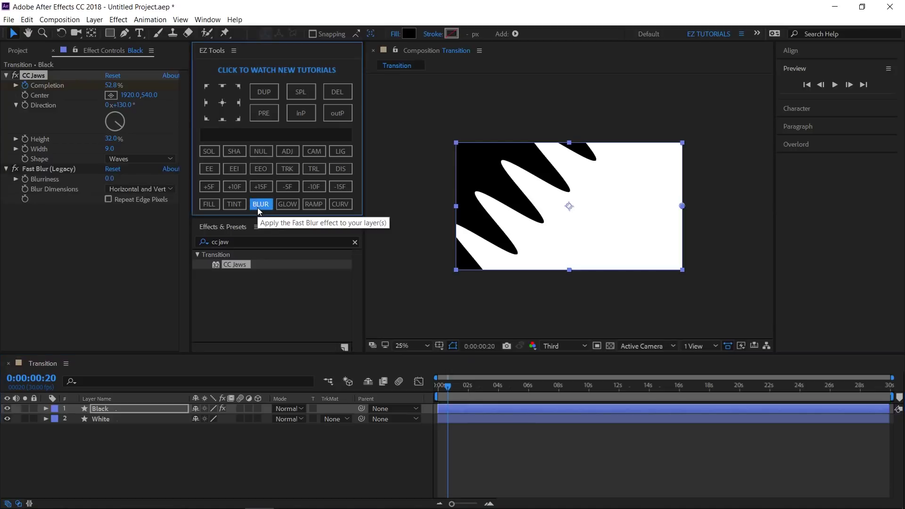
{"action": "left_click", "coordinate": [107, 178]}
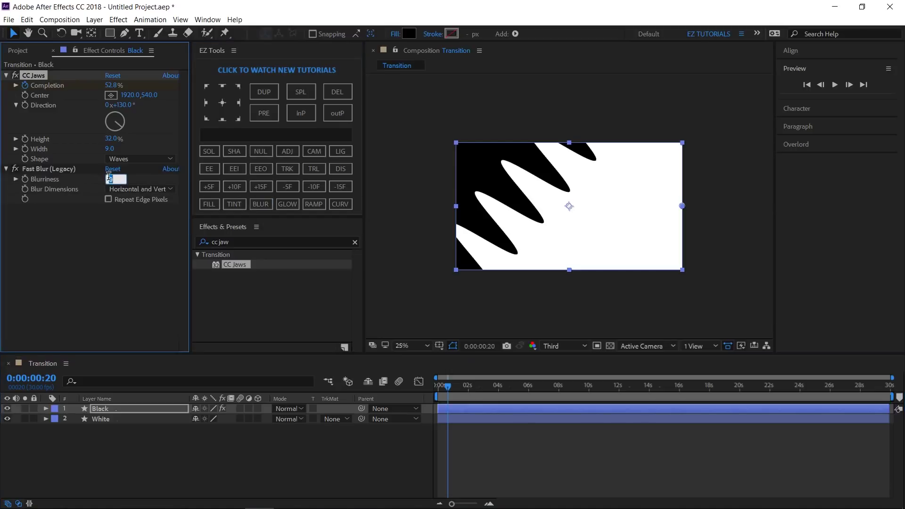
{"action": "type", "text": "100"}
{"action": "key", "text": "Return"}
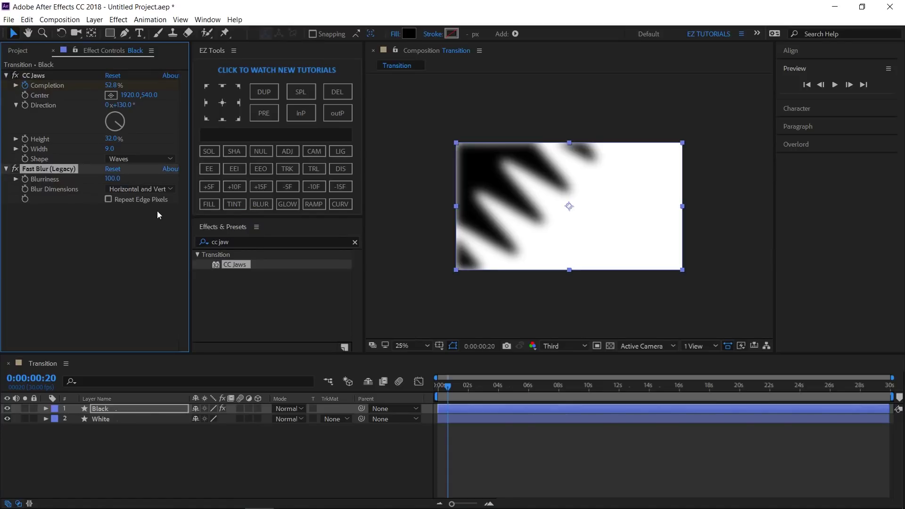
{"action": "left_click", "coordinate": [145, 191]}
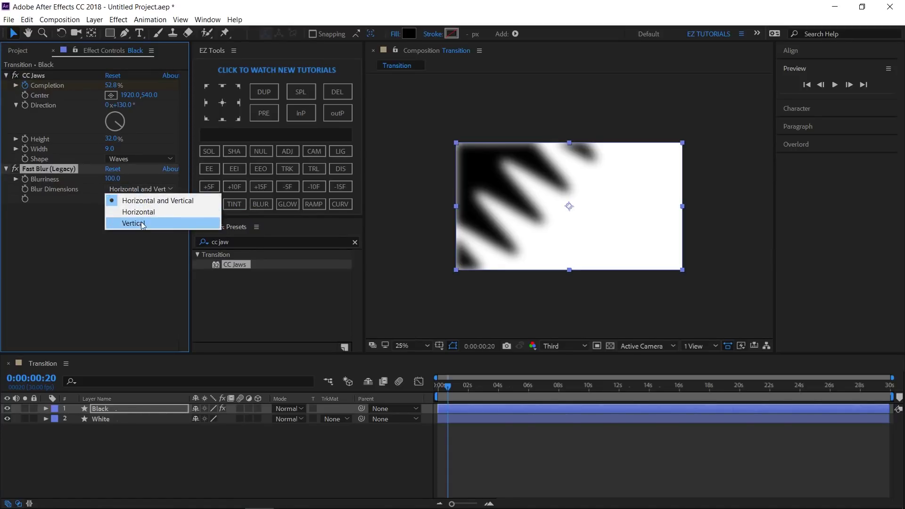
{"action": "left_click", "coordinate": [141, 224]}
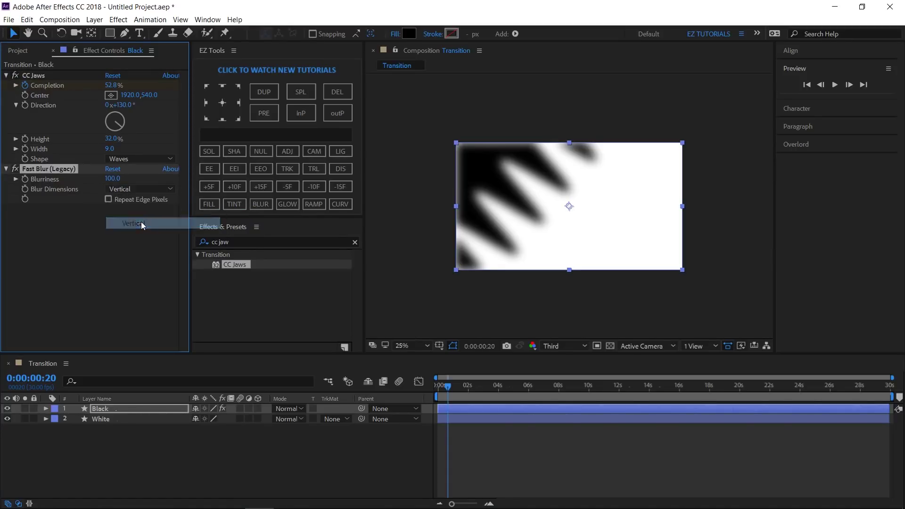
{"action": "left_click", "coordinate": [108, 200]}
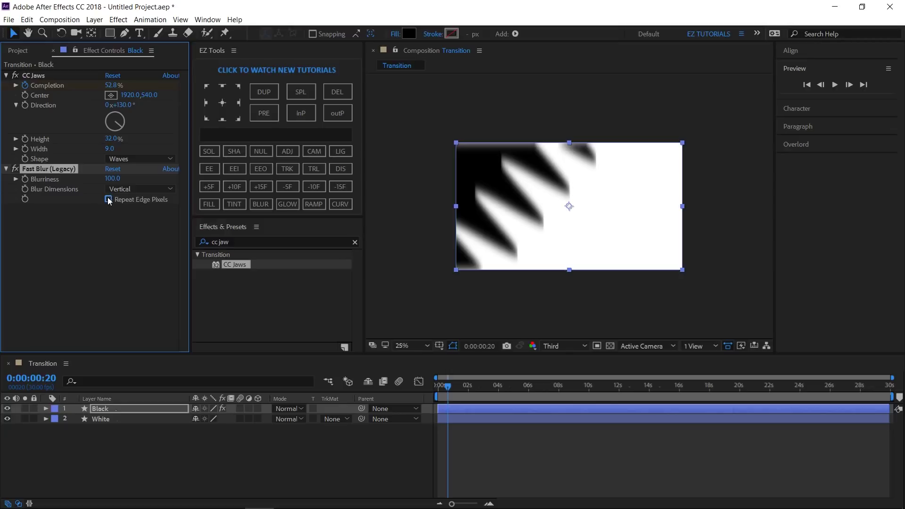
{"action": "left_click", "coordinate": [109, 237]}
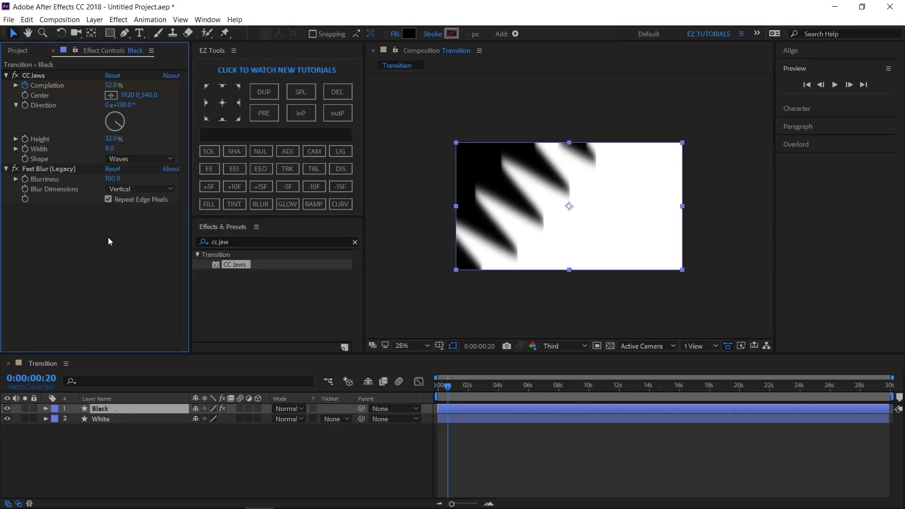
{"action": "left_click", "coordinate": [238, 242]}
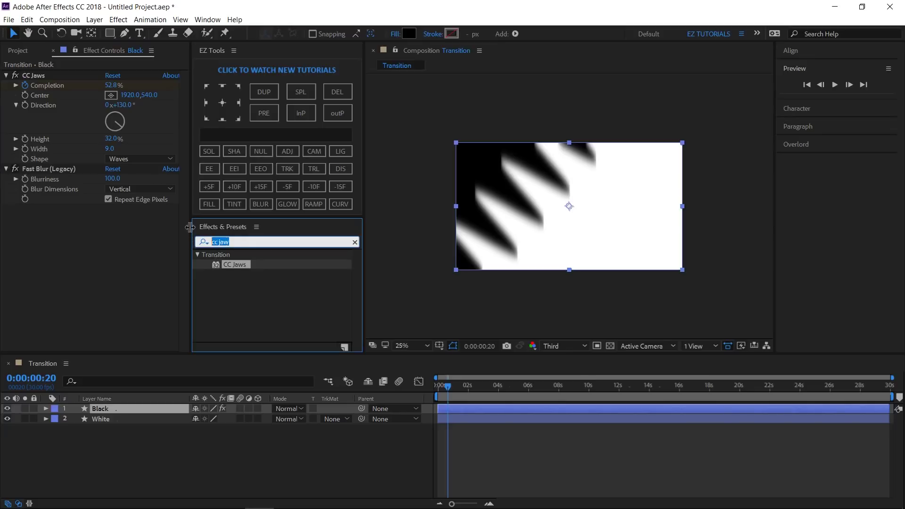
- Apply CC Pixel Polly to the Black layer and set its Force to 0
{"action": "type", "text": "cc pixel"}
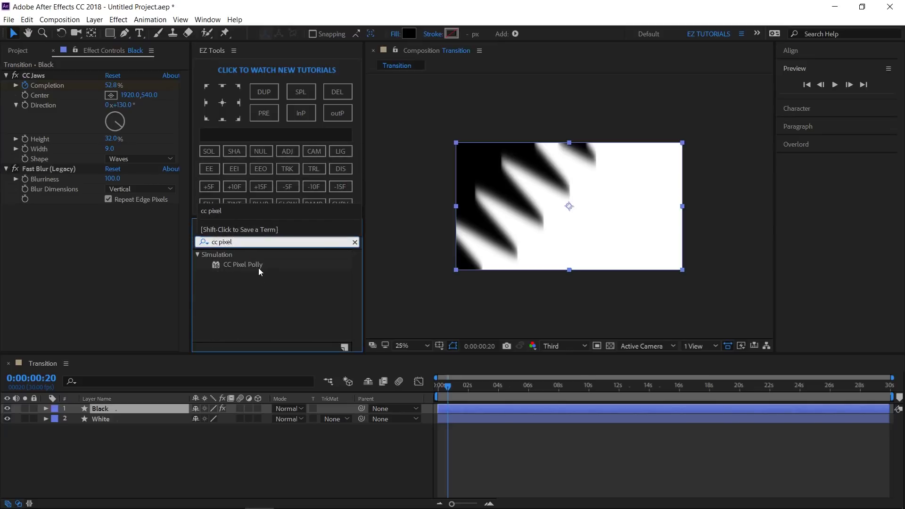
{"action": "left_click_drag", "start_coordinate": [259, 268], "coordinate": [145, 287]}
{"action": "left_click", "coordinate": [114, 219]}
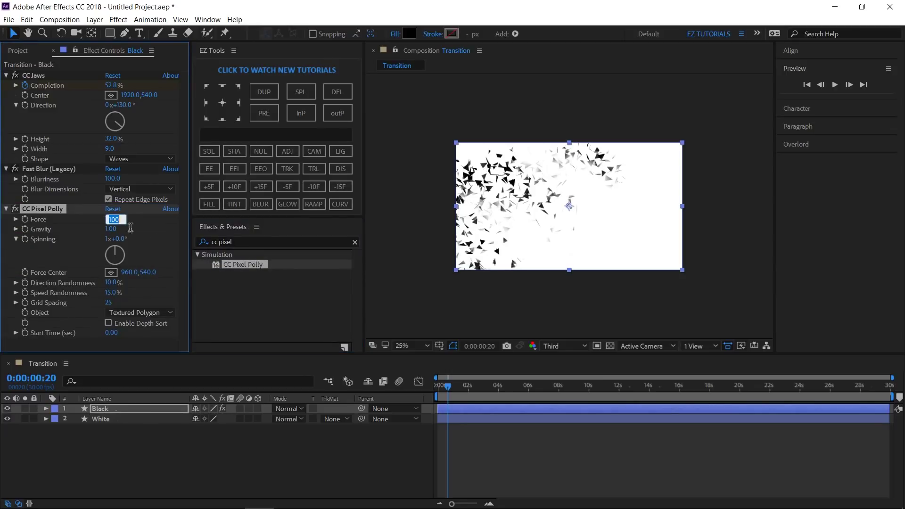
{"action": "type", "text": "0"}
{"action": "key", "text": "Tab"}
- Set Pixel Polly Gravity and Spinning to 0, Force Center X 1920, randomness 0%, Grid Spacing 100
{"action": "type", "text": "0"}
{"action": "key", "text": "Tab"}
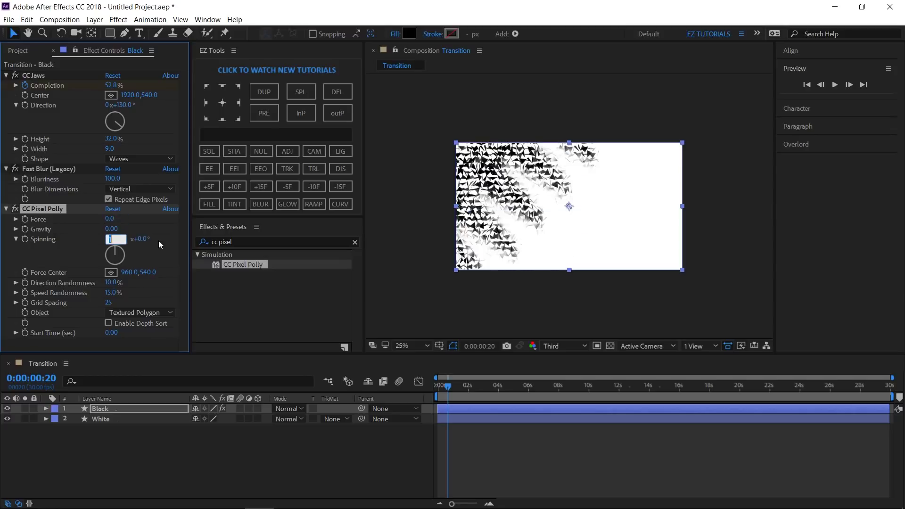
{"action": "type", "text": "0"}
{"action": "left_click", "coordinate": [130, 272]}
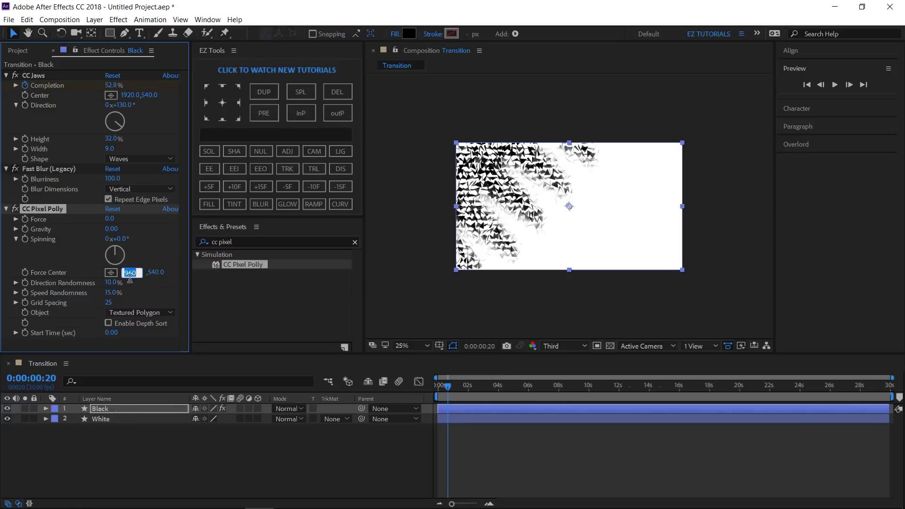
{"action": "type", "text": "1920"}
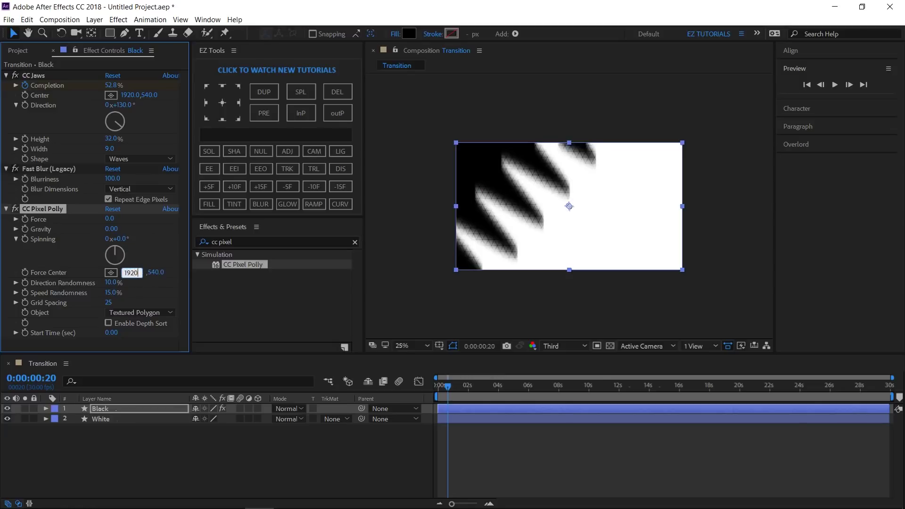
{"action": "key", "text": "Tab"}
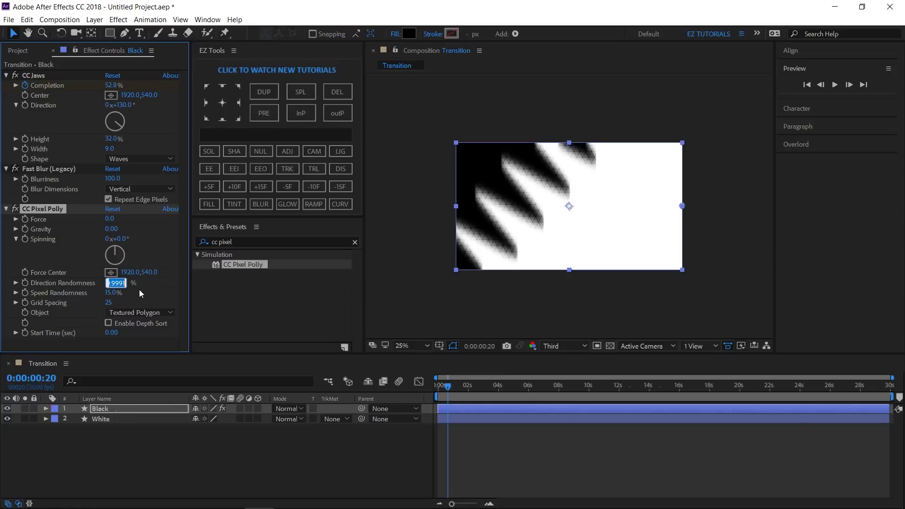
{"action": "type", "text": "0"}
{"action": "key", "text": "Tab"}
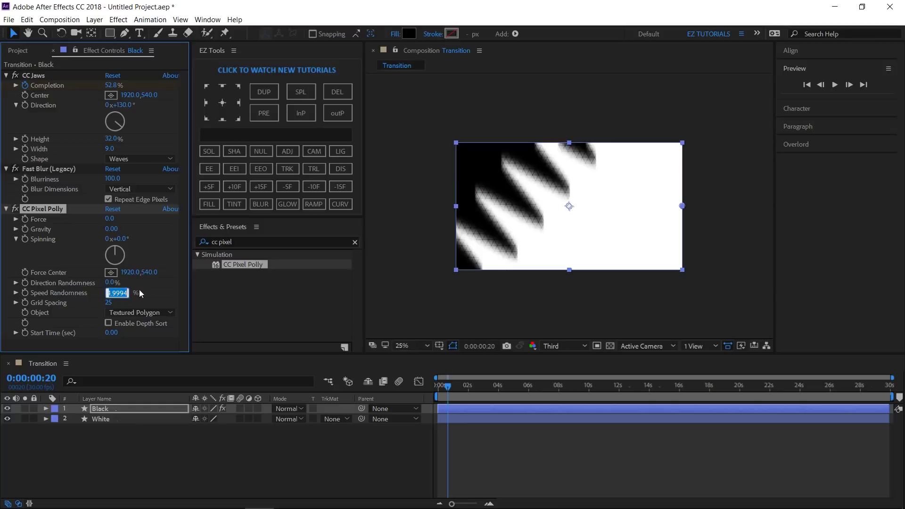
{"action": "type", "text": "0"}
{"action": "key", "text": "Tab"}
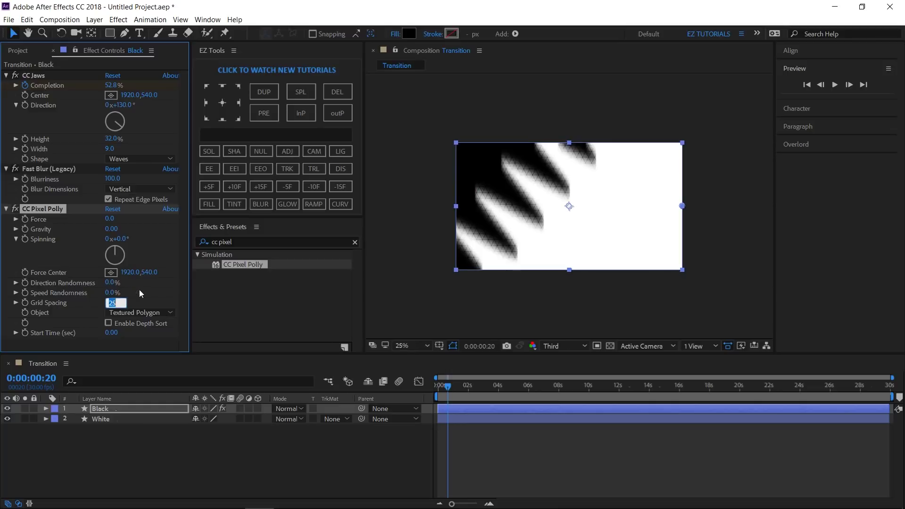
{"action": "type", "text": "100"}
{"action": "key", "text": "Return"}
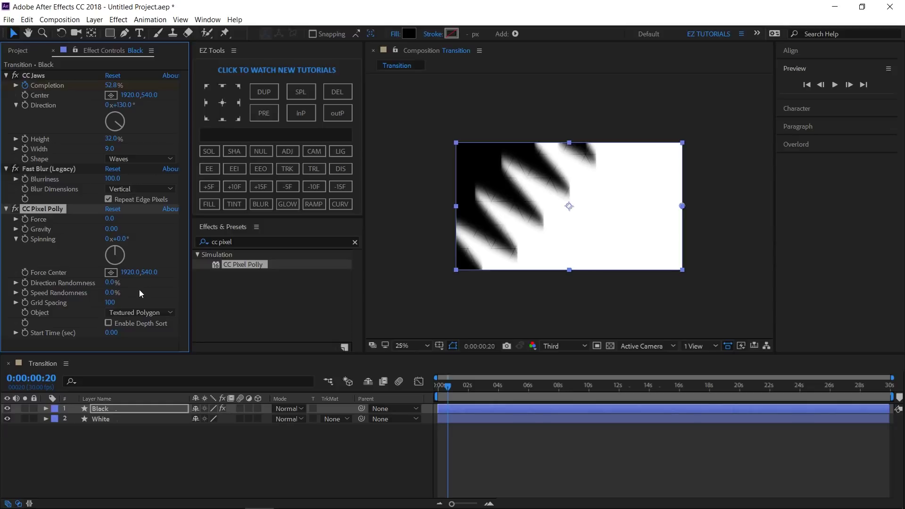
- Compare Polygon and Square shards for Pixel Polly while previewing, then keep Polygon triangles
{"action": "left_click", "coordinate": [128, 312]}
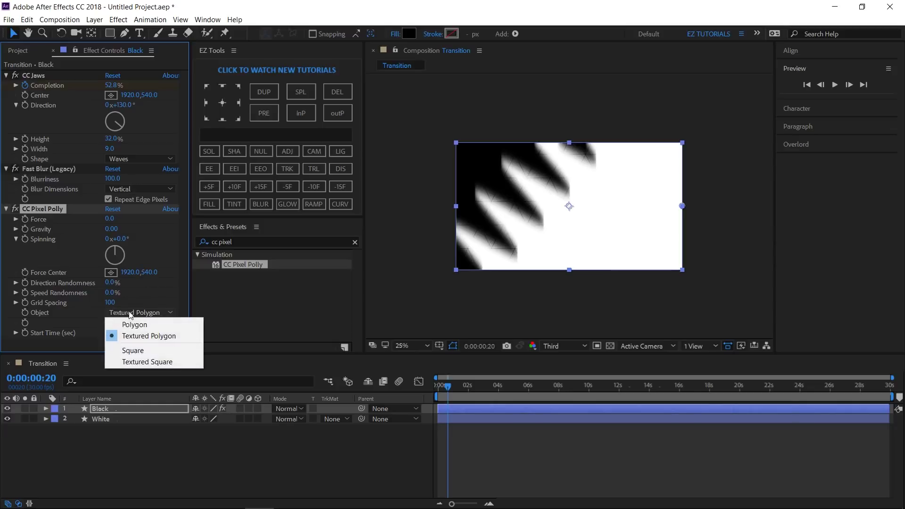
{"action": "left_click", "coordinate": [133, 325]}
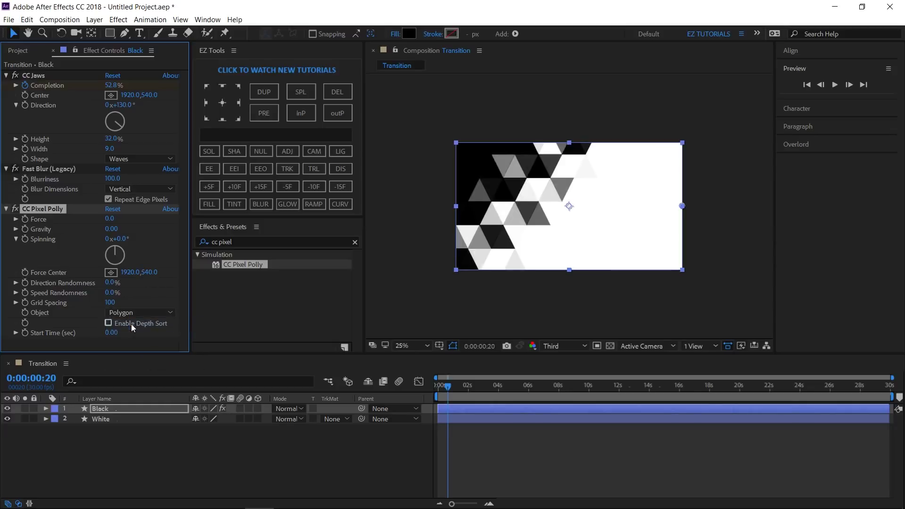
{"action": "mouse_move", "coordinate": [448, 388]}
{"action": "left_mouse_down"}
{"action": "mouse_move", "coordinate": [439, 391]}
{"action": "mouse_move", "coordinate": [464, 395]}
{"action": "mouse_move", "coordinate": [447, 395]}
{"action": "left_mouse_up"}
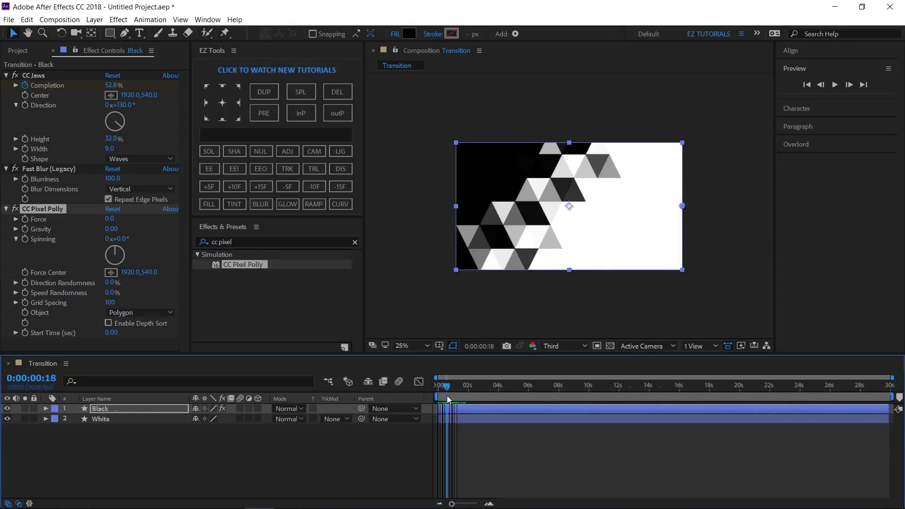
{"action": "left_click", "coordinate": [146, 314]}
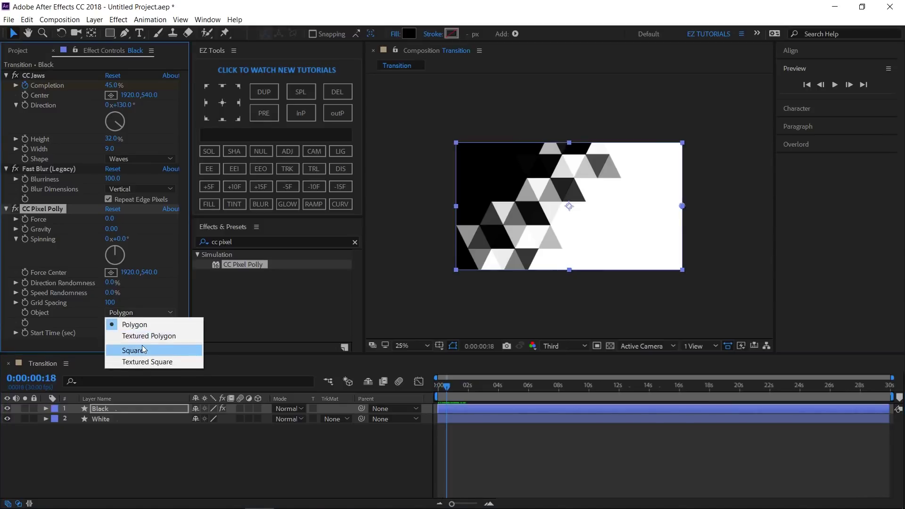
{"action": "left_click", "coordinate": [141, 346]}
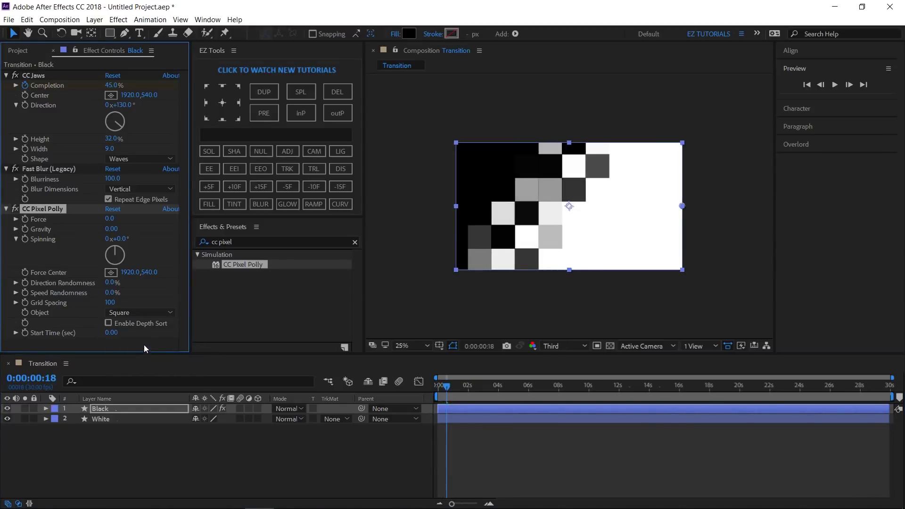
{"action": "left_click", "coordinate": [143, 326]}
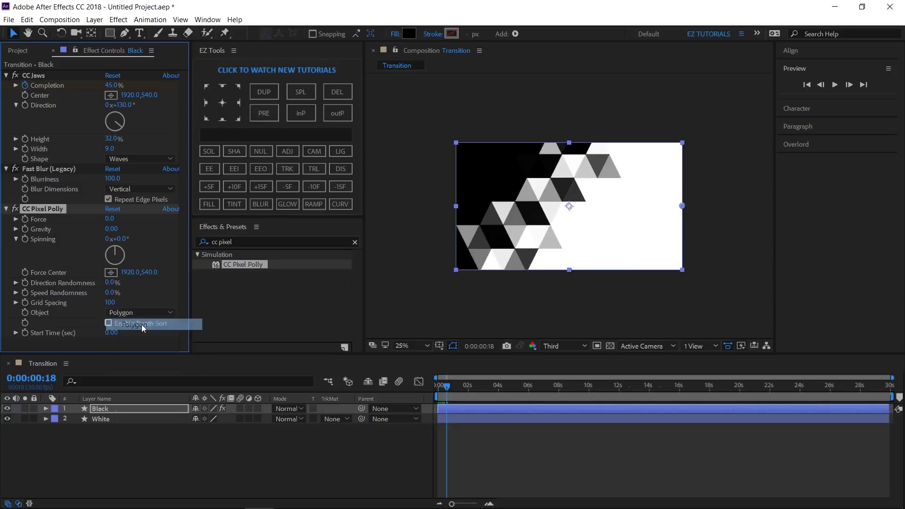
- Create a new composition named 'Slideshow'
{"action": "left_click", "coordinate": [16, 51]}
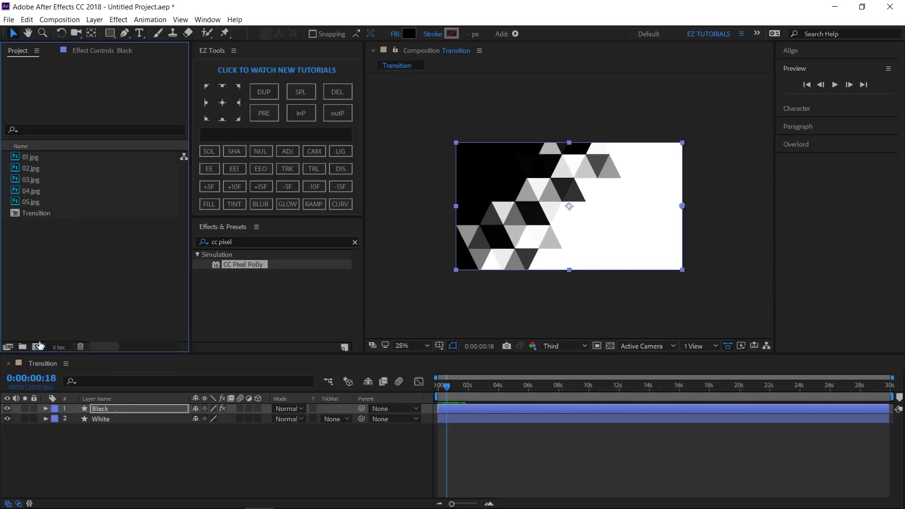
{"action": "left_click", "coordinate": [38, 347]}
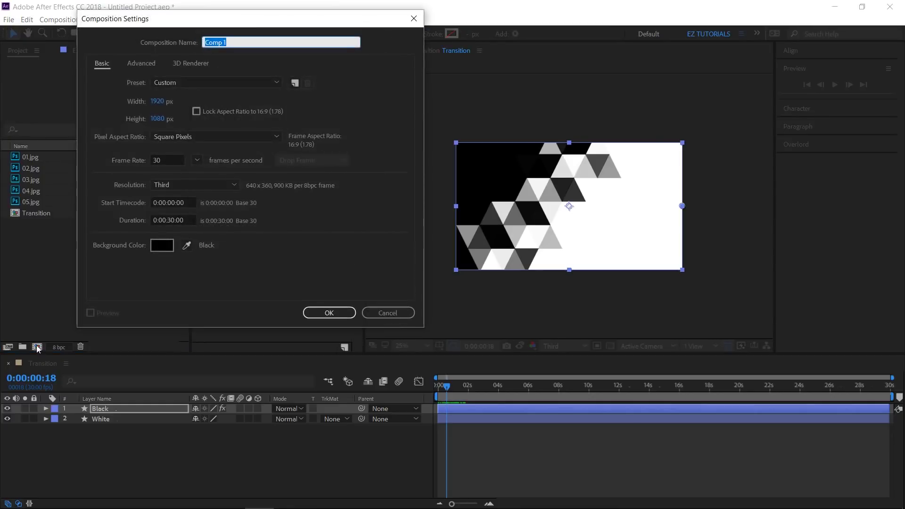
{"action": "type", "text": "Slide"}
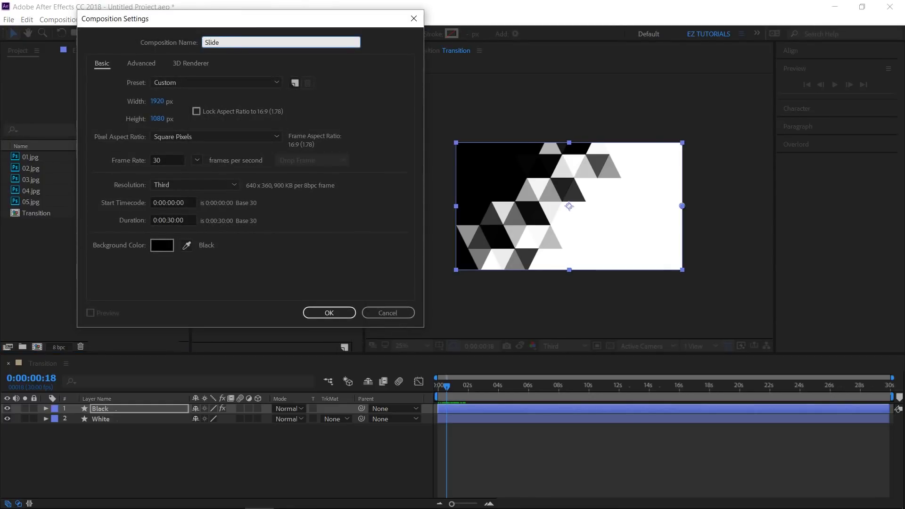
{"action": "type", "text": "show"}
{"action": "left_click", "coordinate": [344, 314]}
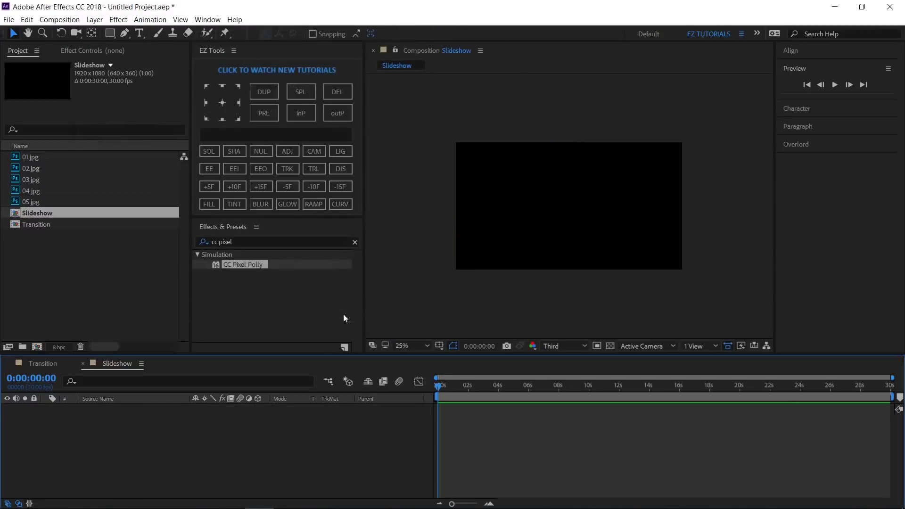
- Stack 01.jpg, 02.jpg above it, and the Transition comp on top in Slideshow
{"action": "left_click", "coordinate": [24, 155]}
{"action": "left_click", "coordinate": [34, 168], "text": "shift"}
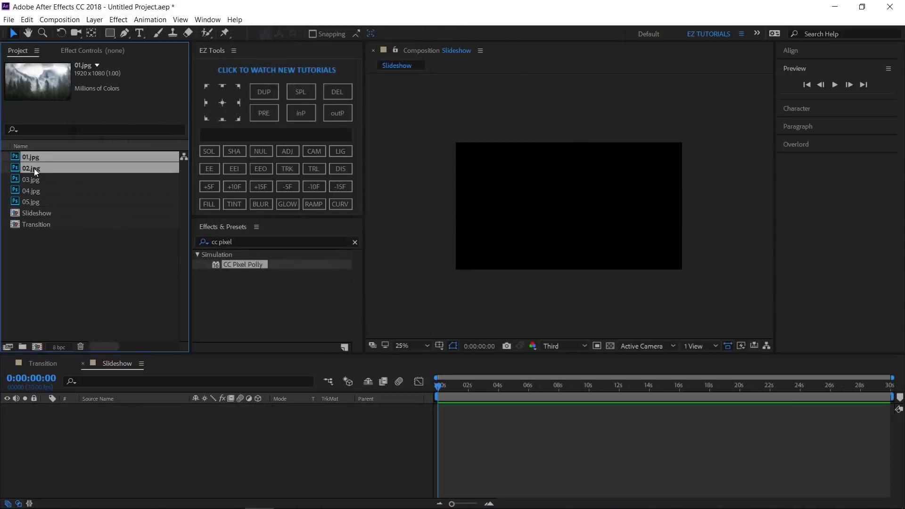
{"action": "left_click_drag", "start_coordinate": [40, 164], "coordinate": [75, 445]}
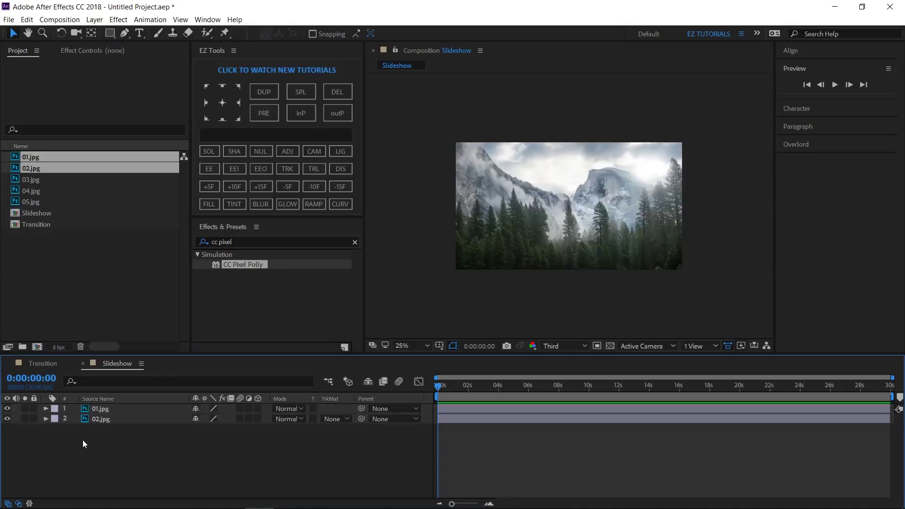
{"action": "left_click_drag", "start_coordinate": [108, 409], "coordinate": [108, 428]}
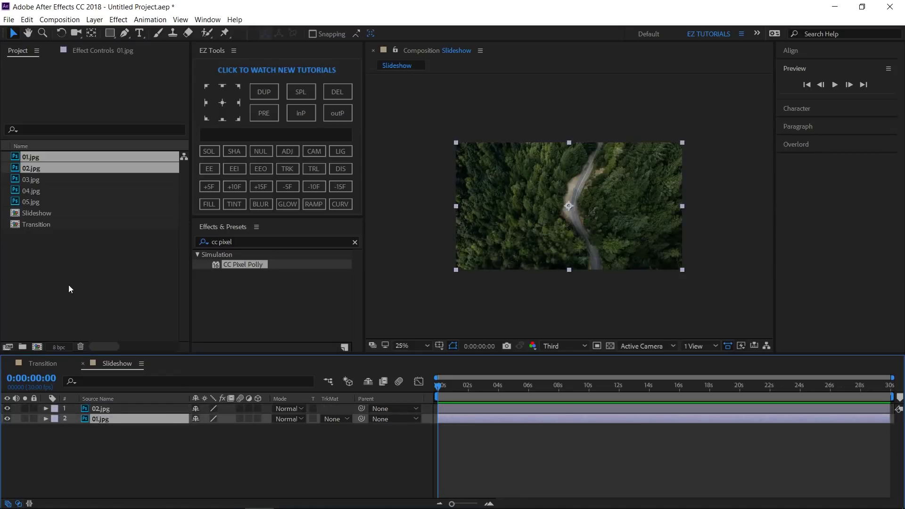
{"action": "left_click_drag", "start_coordinate": [34, 224], "coordinate": [84, 408]}
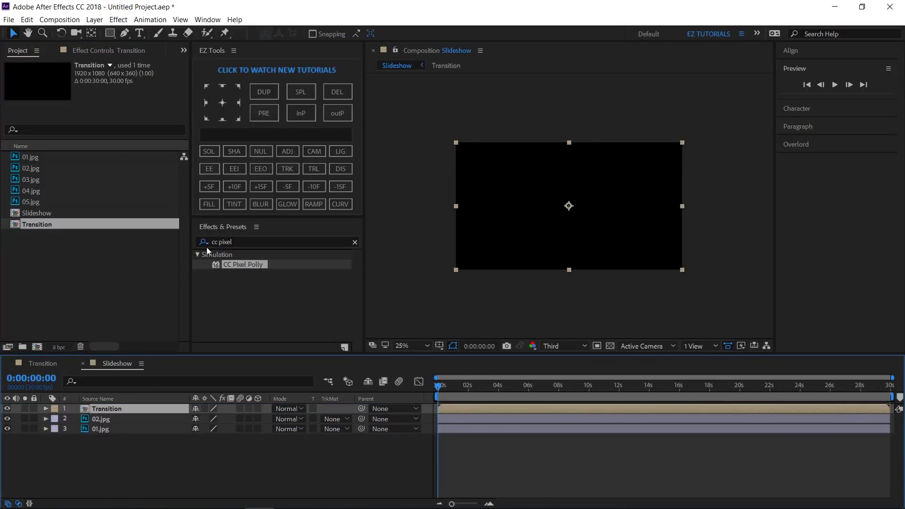
- Make the Transition and 02.jpg layers start at one second
{"action": "left_click", "coordinate": [260, 188]}
{"action": "left_click", "coordinate": [259, 188]}
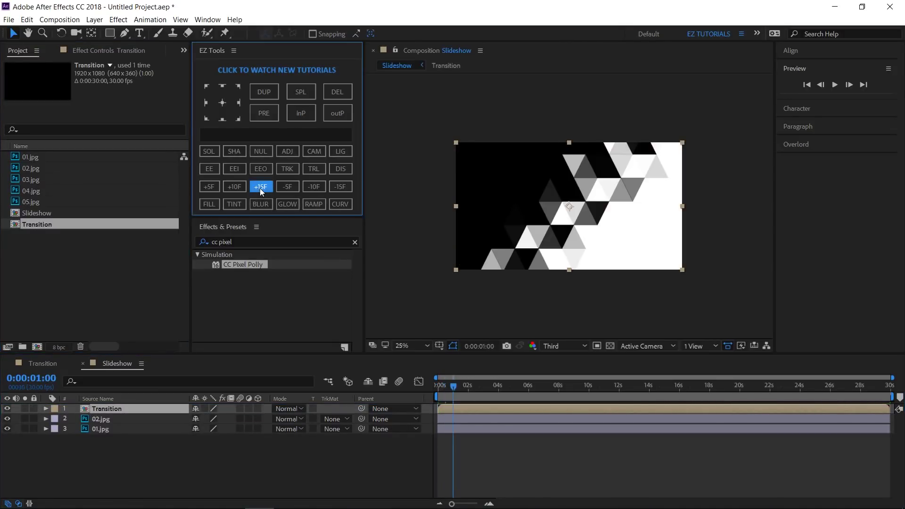
{"action": "left_click", "coordinate": [113, 419], "text": "shift"}
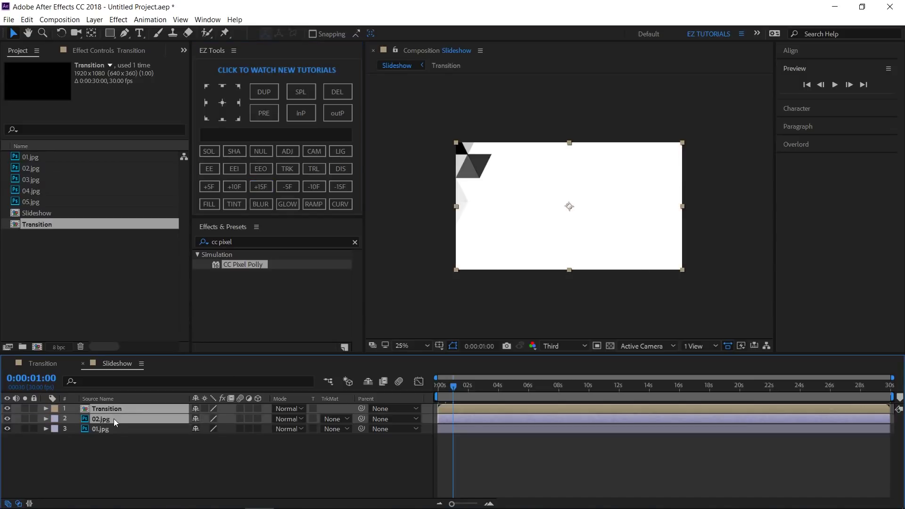
{"action": "left_click", "coordinate": [309, 115]}
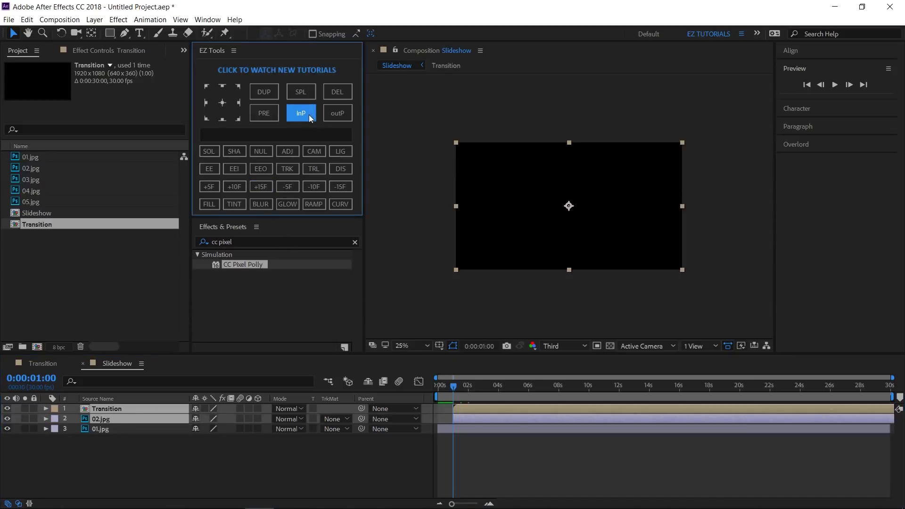
- Set 02.jpg's track matte to Luma Matte "Transition"
{"action": "left_click", "coordinate": [336, 451]}
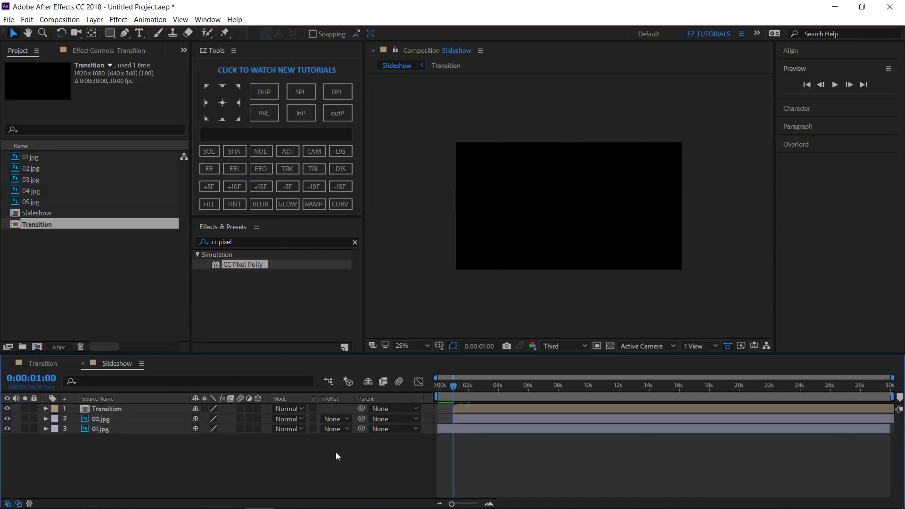
{"action": "left_click", "coordinate": [335, 422]}
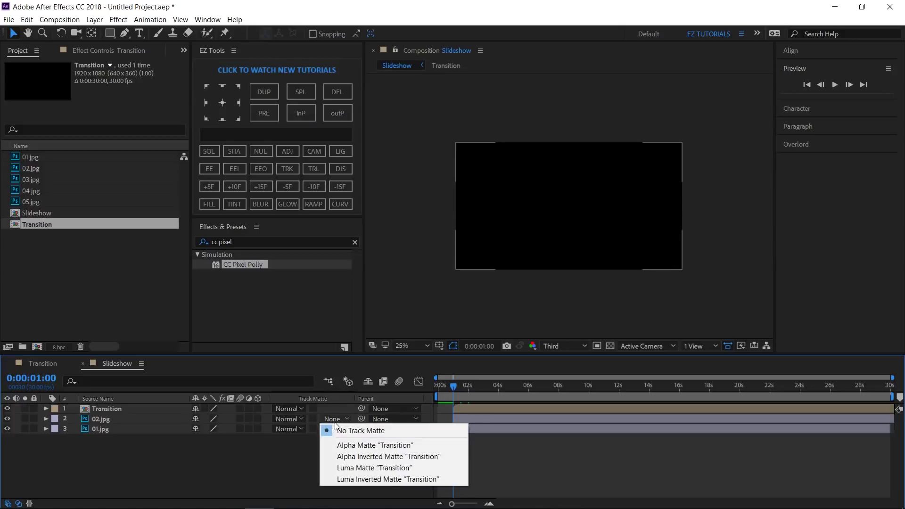
{"action": "left_click", "coordinate": [346, 468]}
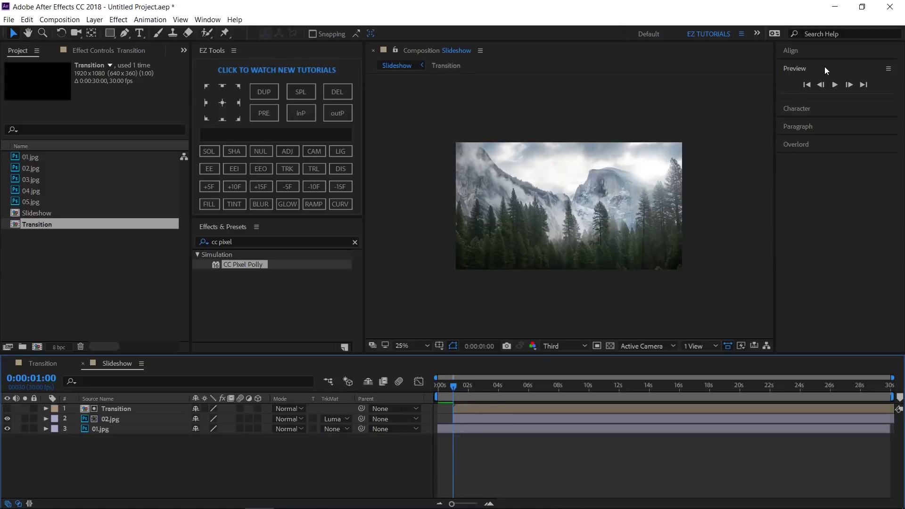
- Preview the mountain-to-forest-road wipe from the start of the timeline
{"action": "left_click", "coordinate": [807, 84]}
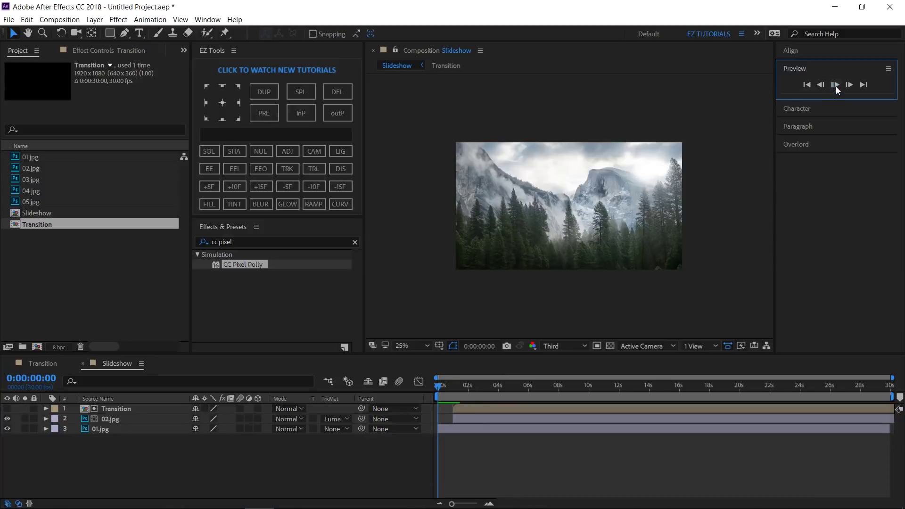
{"action": "left_click", "coordinate": [836, 86]}
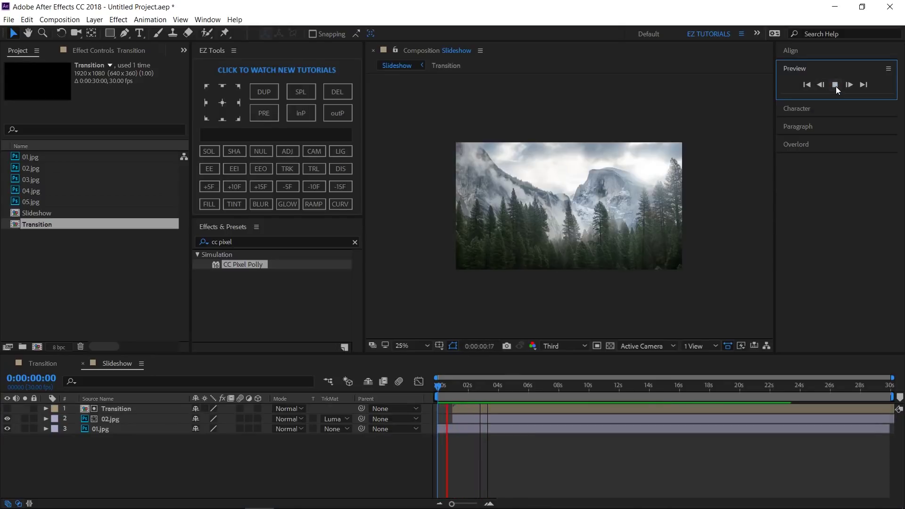
{"action": "left_click", "coordinate": [836, 85]}
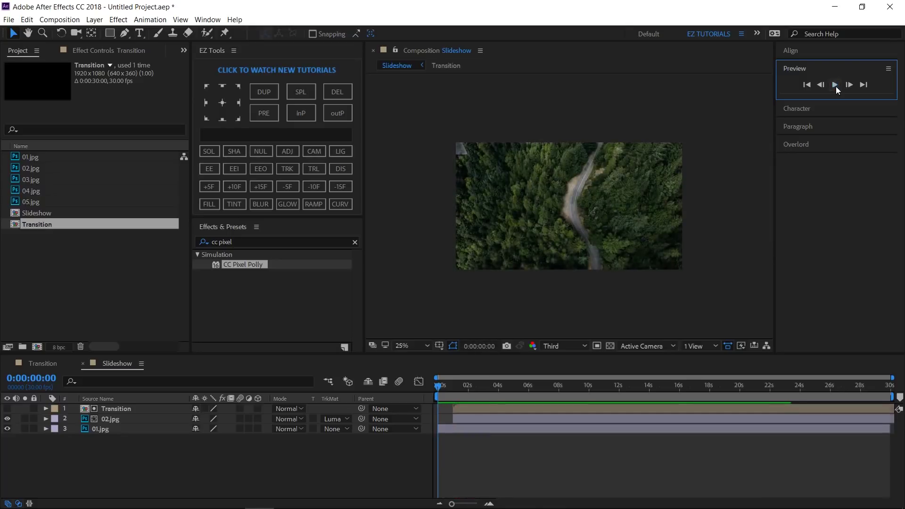
- Create a 1920×1080 comp named 'Color' holding a full-frame rectangle shape layer
{"action": "left_click", "coordinate": [37, 347]}
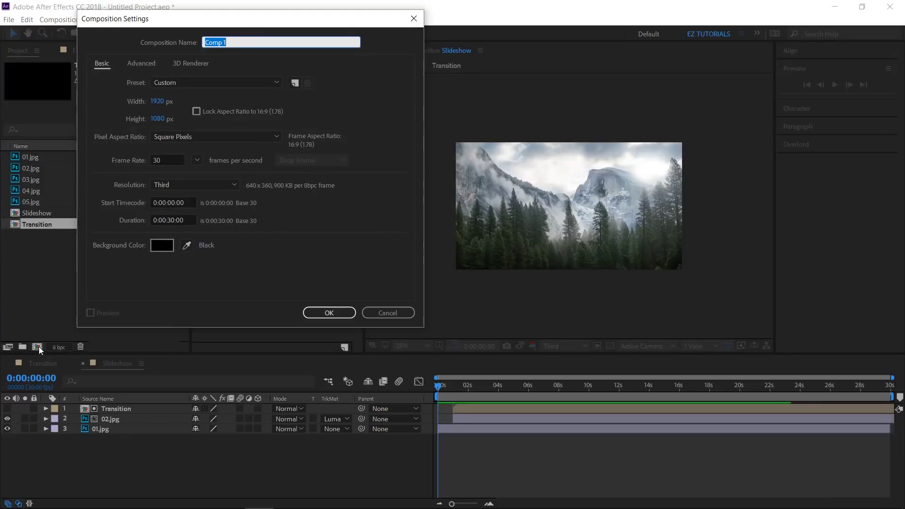
{"action": "type", "text": "Color"}
{"action": "left_click", "coordinate": [329, 313]}
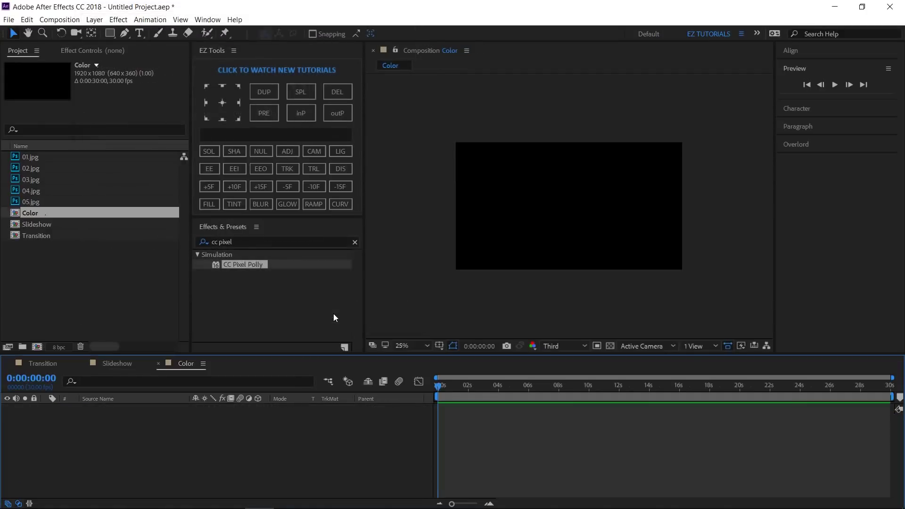
{"action": "double_click", "coordinate": [109, 35]}
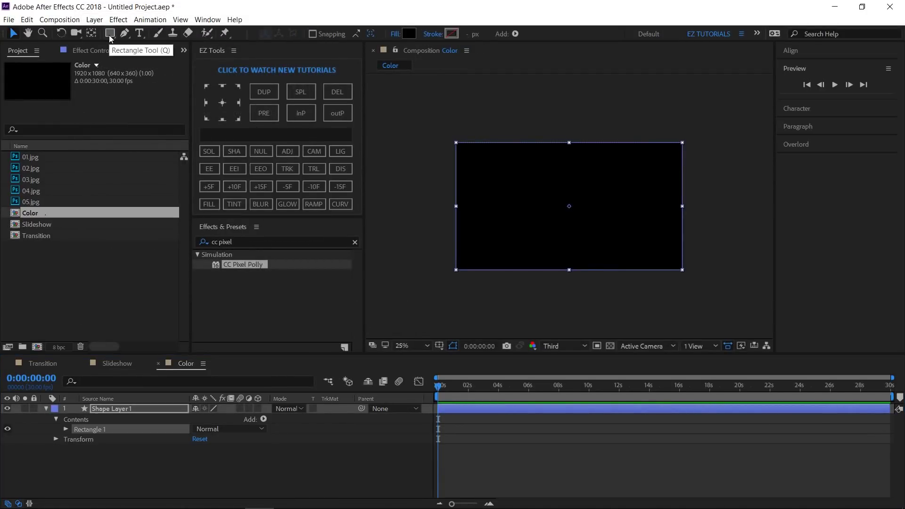
- Apply a Gradient Ramp to the rectangle, from blue 002CFF to purple
{"action": "left_click", "coordinate": [312, 205]}
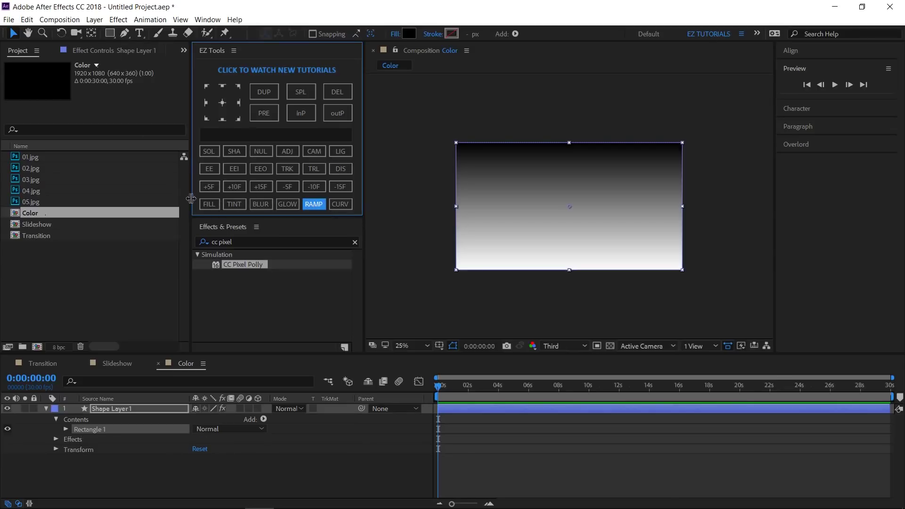
{"action": "left_click", "coordinate": [114, 408]}
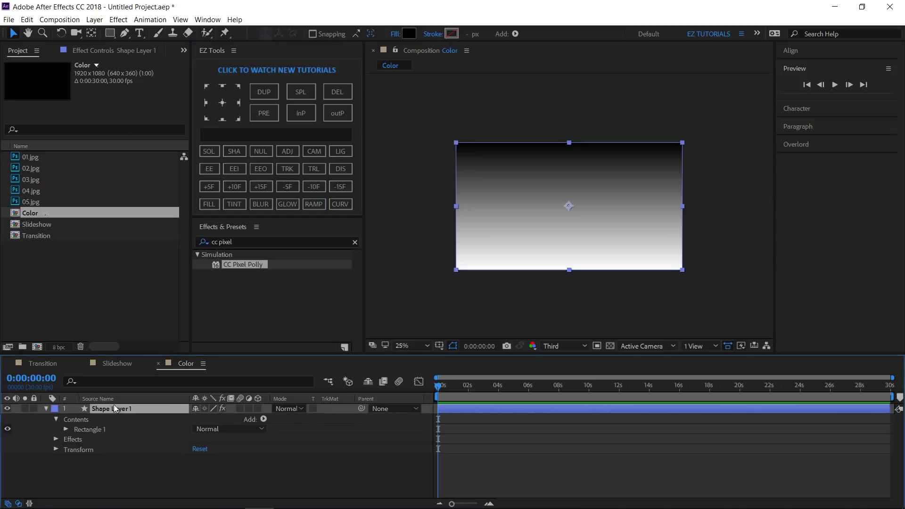
{"action": "left_click", "coordinate": [109, 51]}
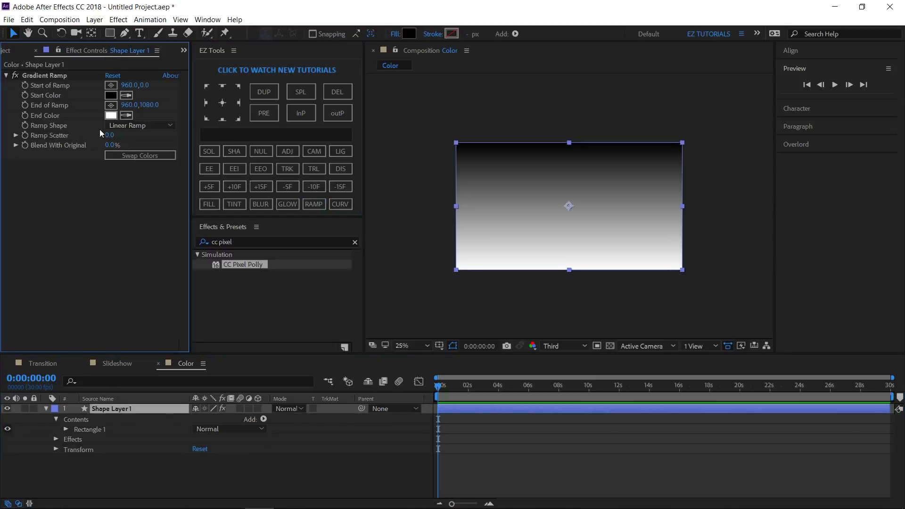
{"action": "left_click", "coordinate": [111, 95]}
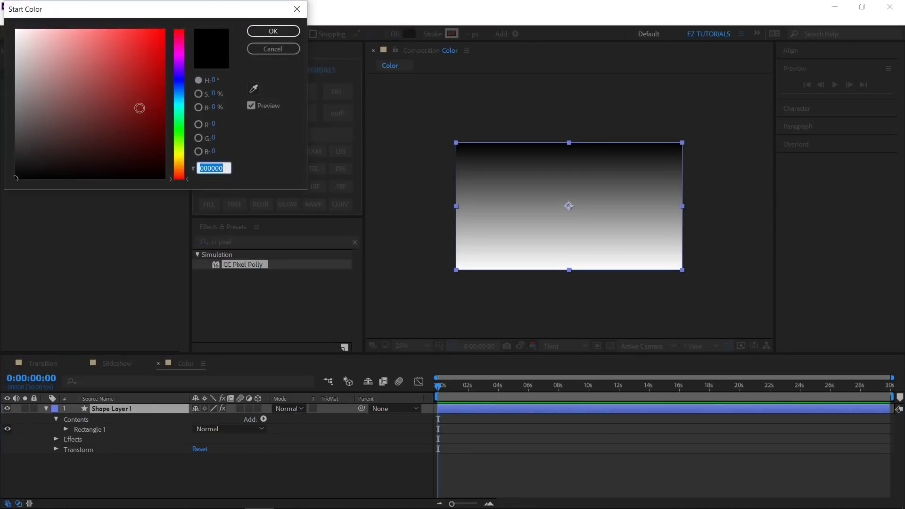
{"action": "left_click", "coordinate": [179, 83]}
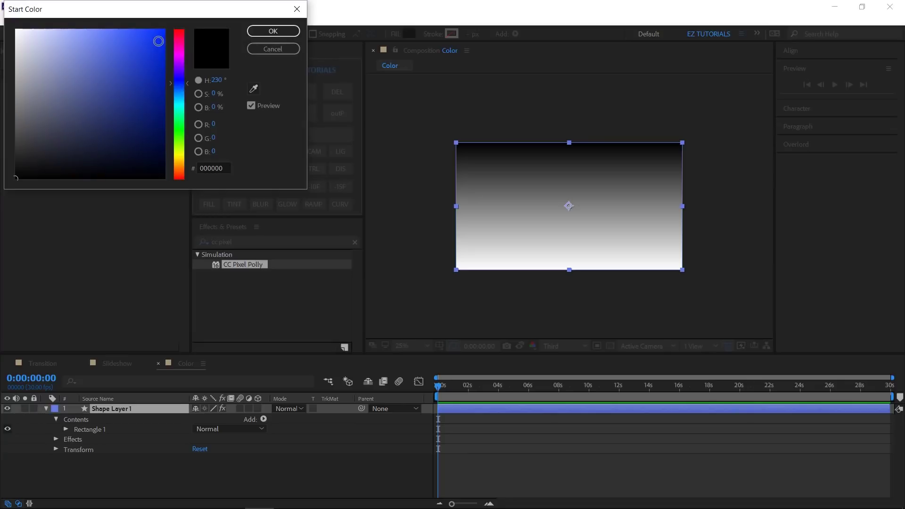
{"action": "left_click_drag", "start_coordinate": [158, 41], "coordinate": [164, 29]}
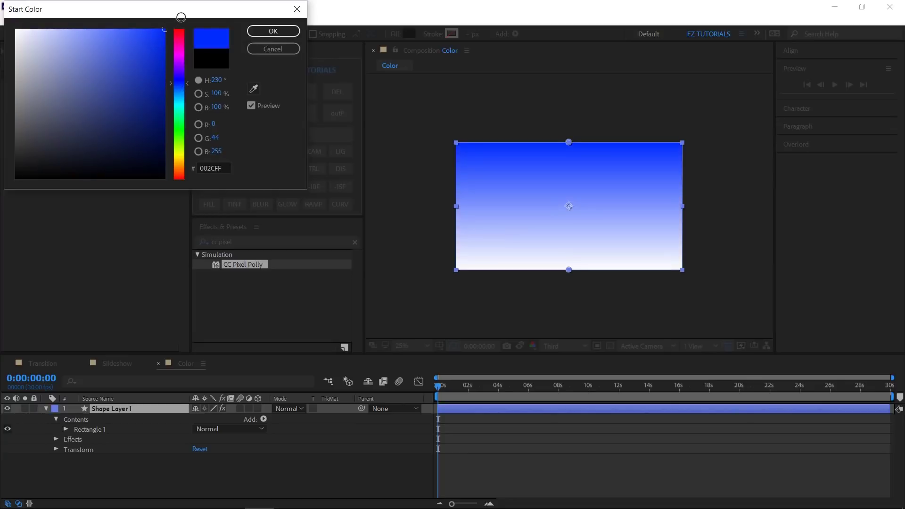
{"action": "left_click", "coordinate": [266, 31]}
{"action": "left_click", "coordinate": [112, 113]}
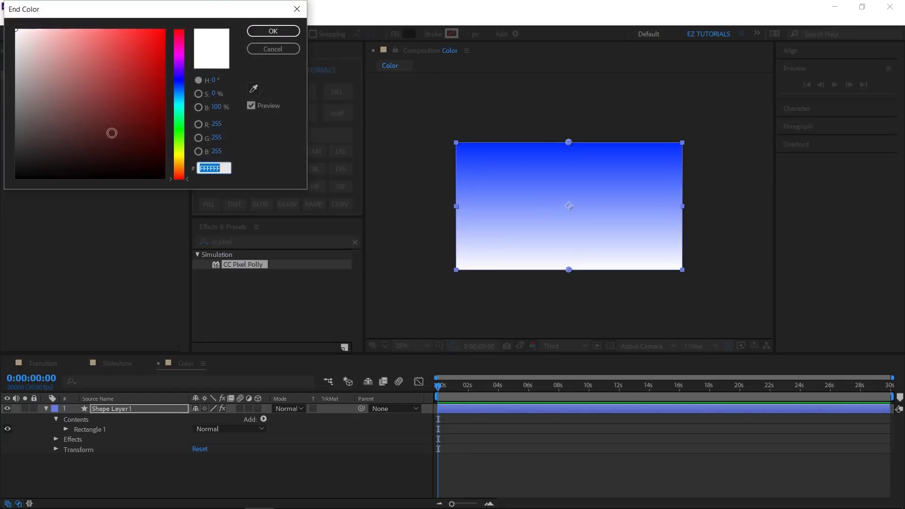
{"action": "left_click", "coordinate": [182, 61]}
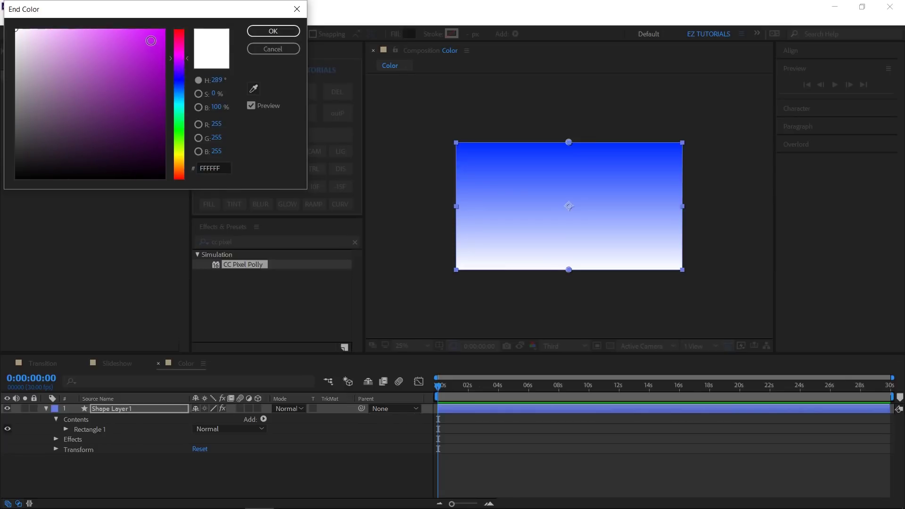
{"action": "left_click_drag", "start_coordinate": [151, 38], "coordinate": [166, 50]}
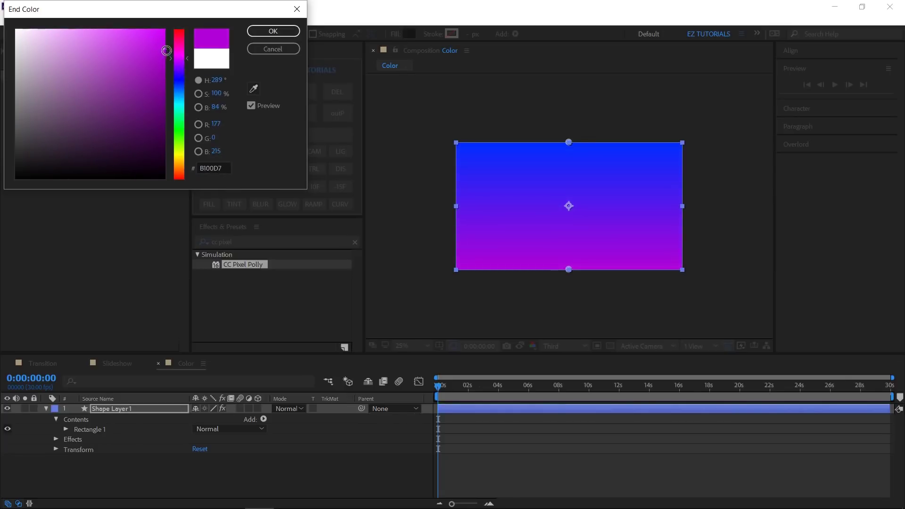
{"action": "left_click", "coordinate": [276, 29]}
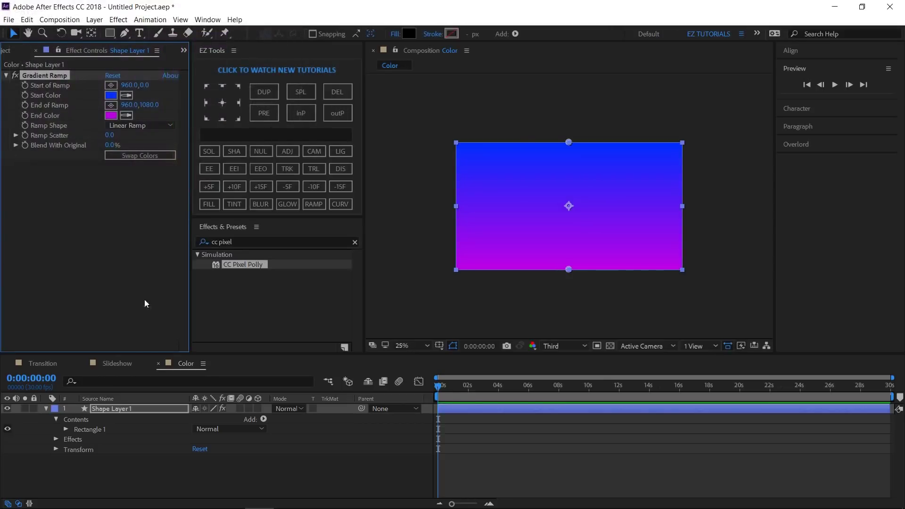
- Add the Transition comp above the shape layer as its Luma Matte, then close Color
{"action": "left_click", "coordinate": [46, 408]}
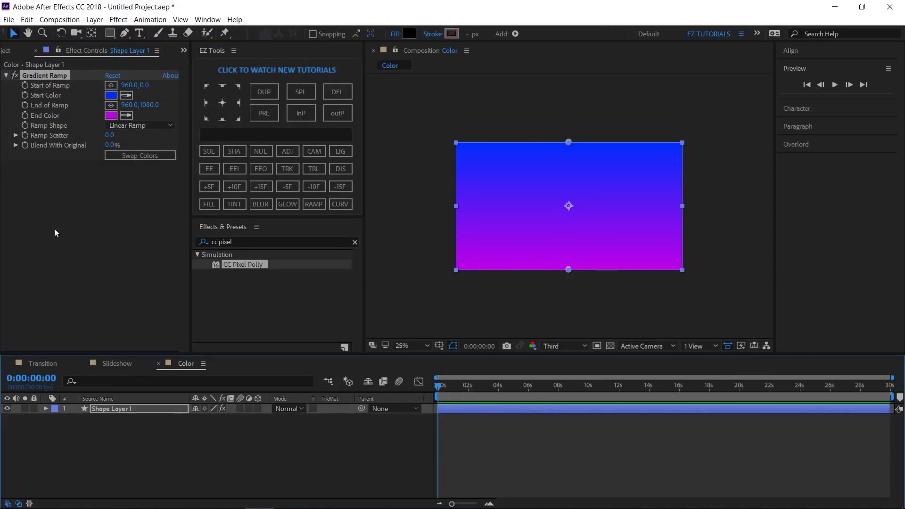
{"action": "left_click", "coordinate": [9, 50]}
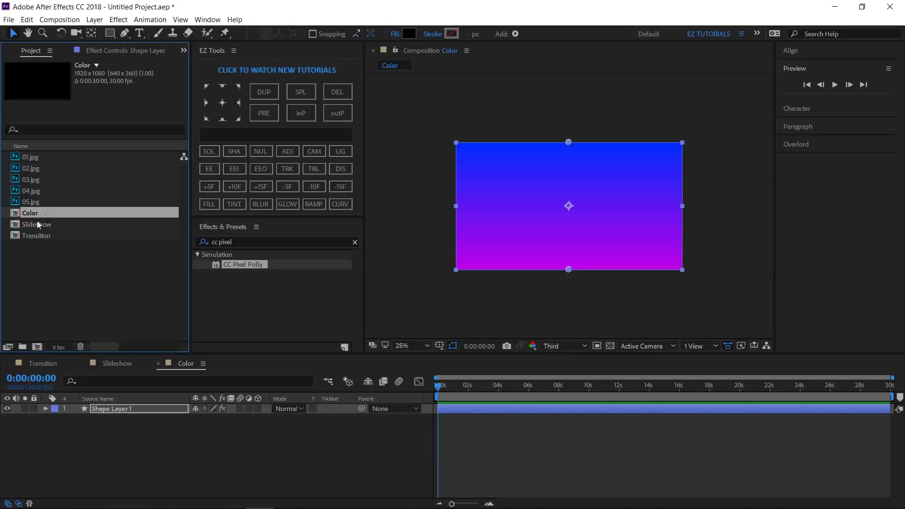
{"action": "left_click_drag", "start_coordinate": [35, 238], "coordinate": [38, 409]}
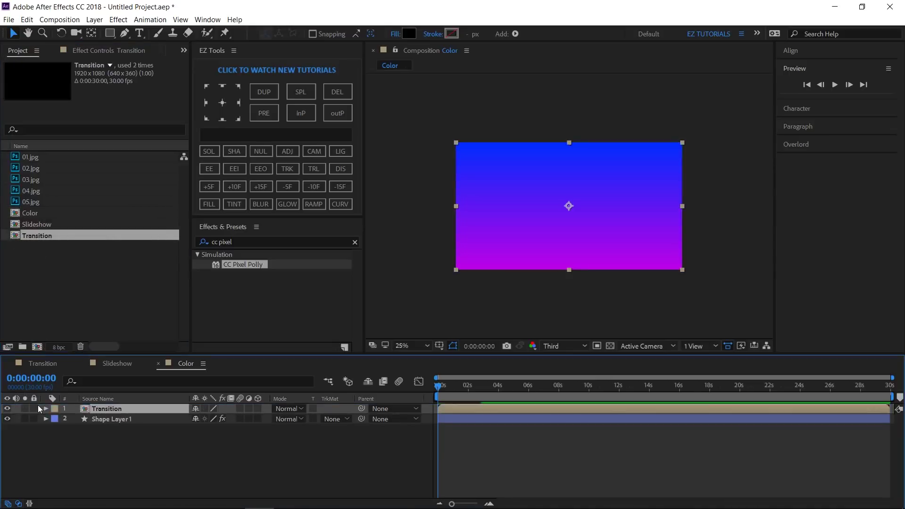
{"action": "left_click", "coordinate": [338, 419]}
{"action": "left_click", "coordinate": [352, 467]}
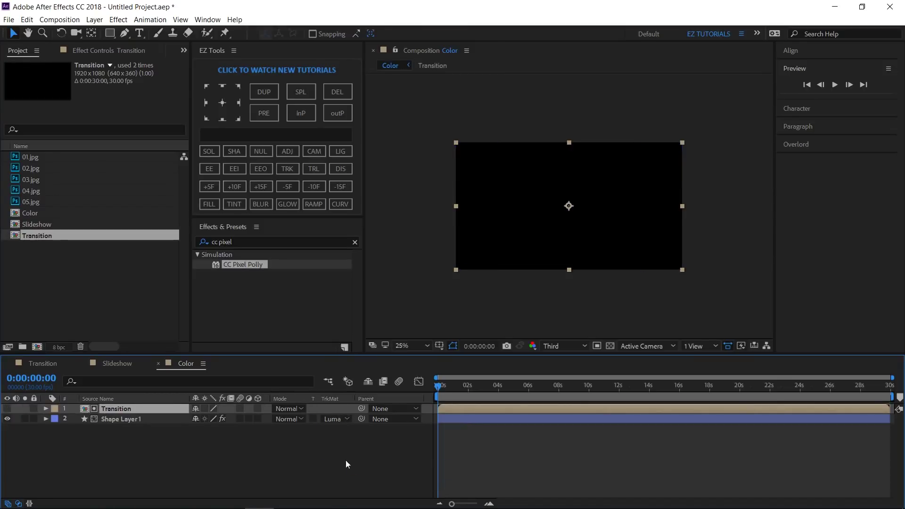
{"action": "left_click", "coordinate": [159, 363]}
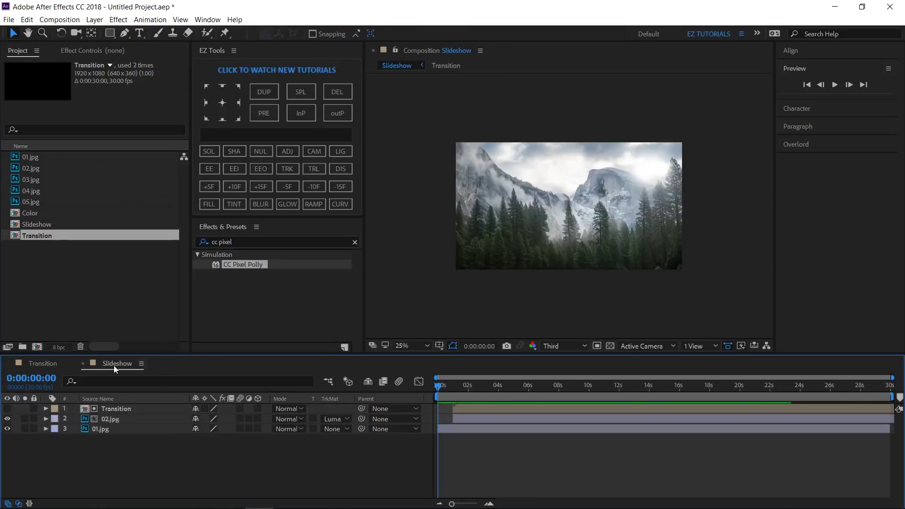
- Place the Color comp between 02.jpg and 01.jpg, starting at 0:00:00:25
{"action": "left_click_drag", "start_coordinate": [33, 212], "coordinate": [84, 424]}
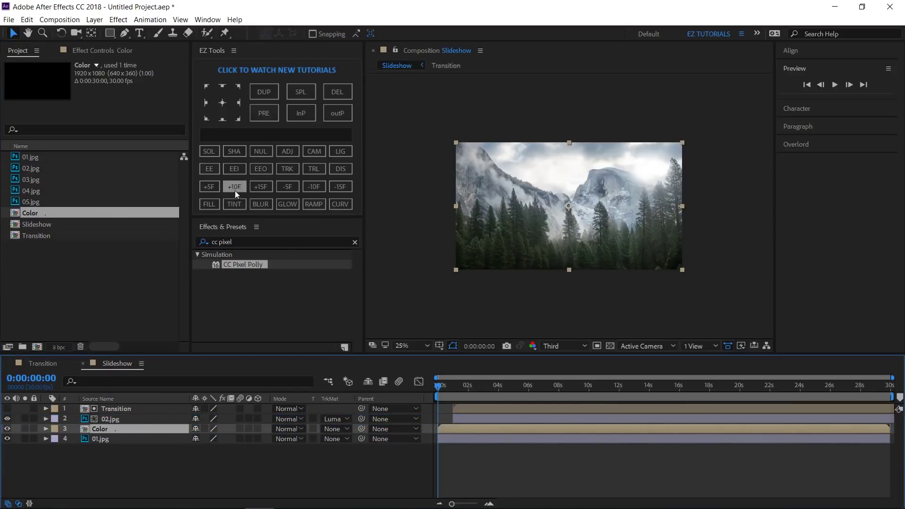
{"action": "left_click", "coordinate": [256, 188]}
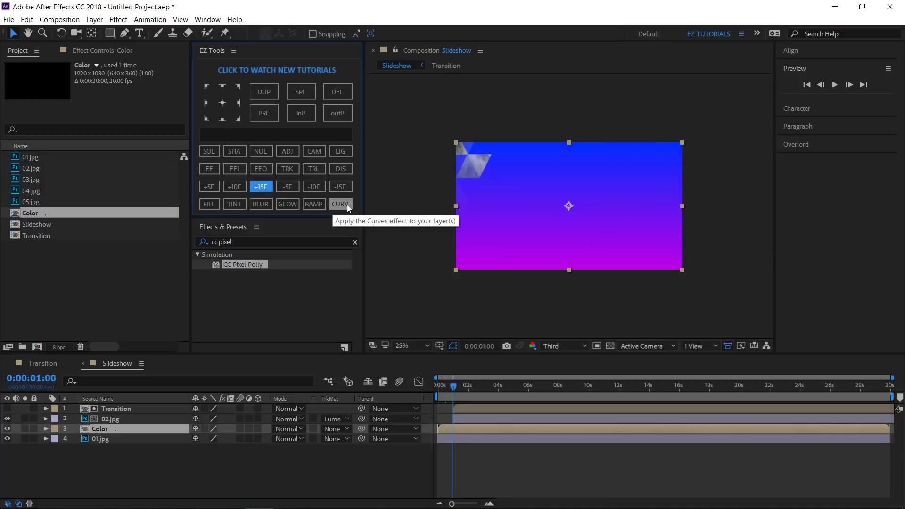
{"action": "left_click", "coordinate": [287, 187]}
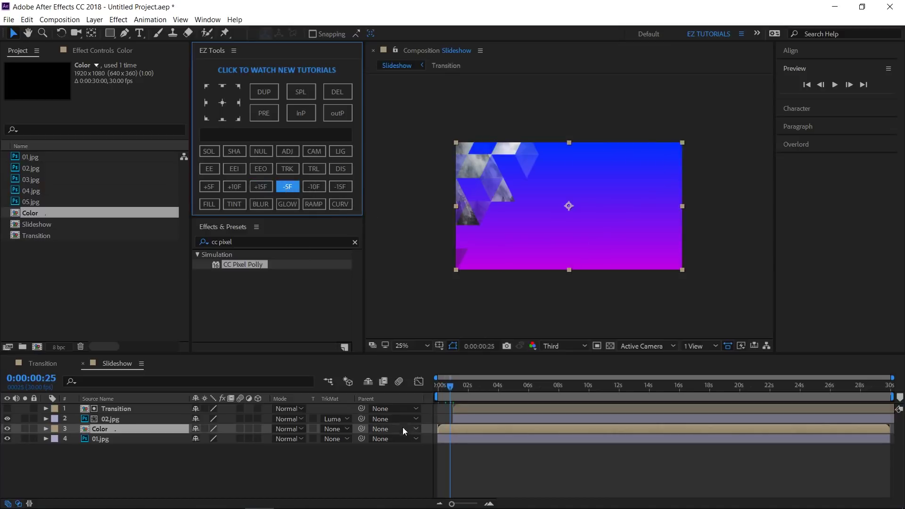
{"action": "left_click", "coordinate": [453, 426]}
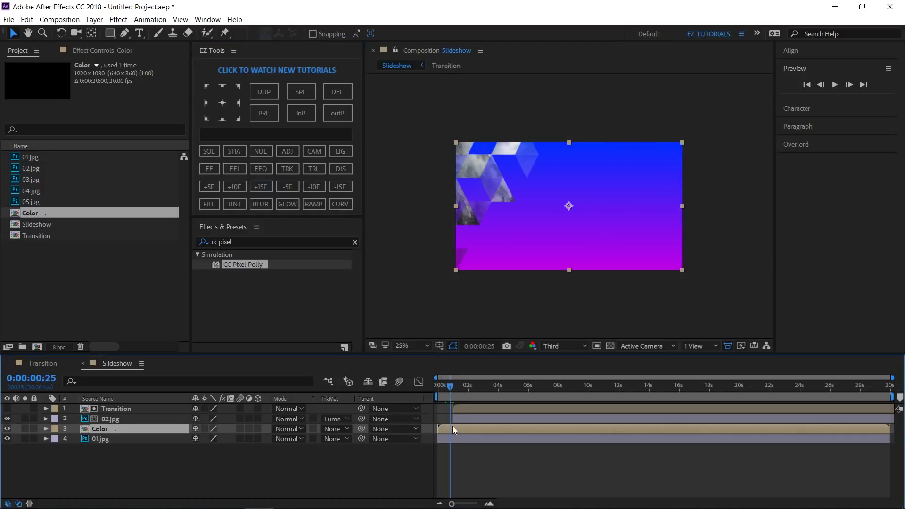
{"action": "left_click", "coordinate": [296, 115]}
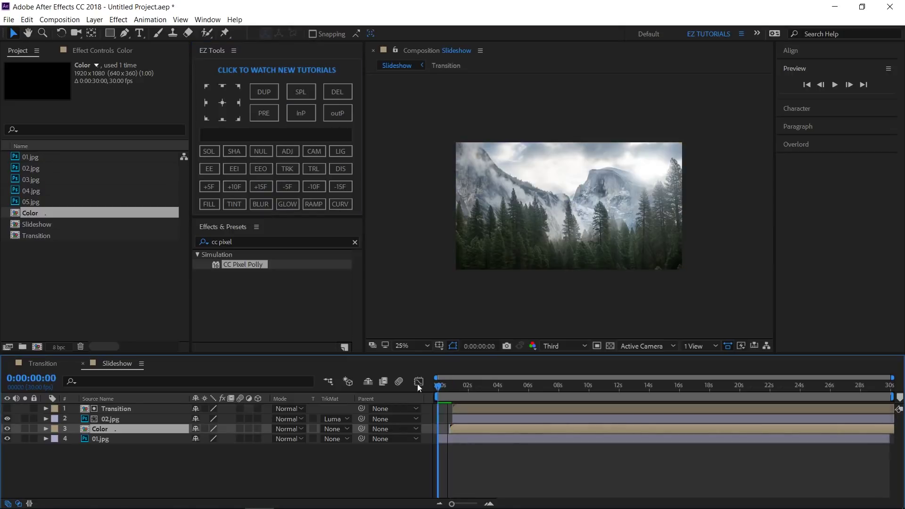
- Preview the blue-purple triangle transition, then select Transition, 02.jpg and Color
{"action": "left_click", "coordinate": [834, 85]}
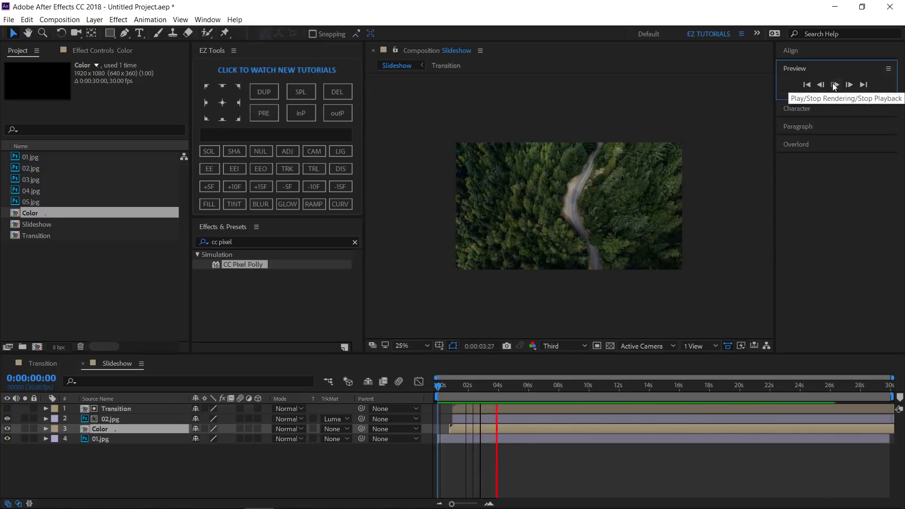
{"action": "left_click", "coordinate": [833, 86]}
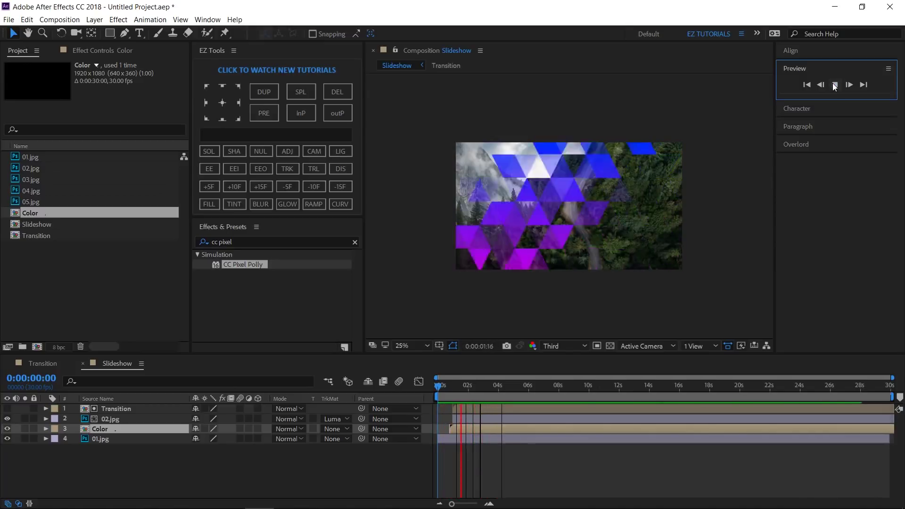
{"action": "left_click", "coordinate": [834, 85]}
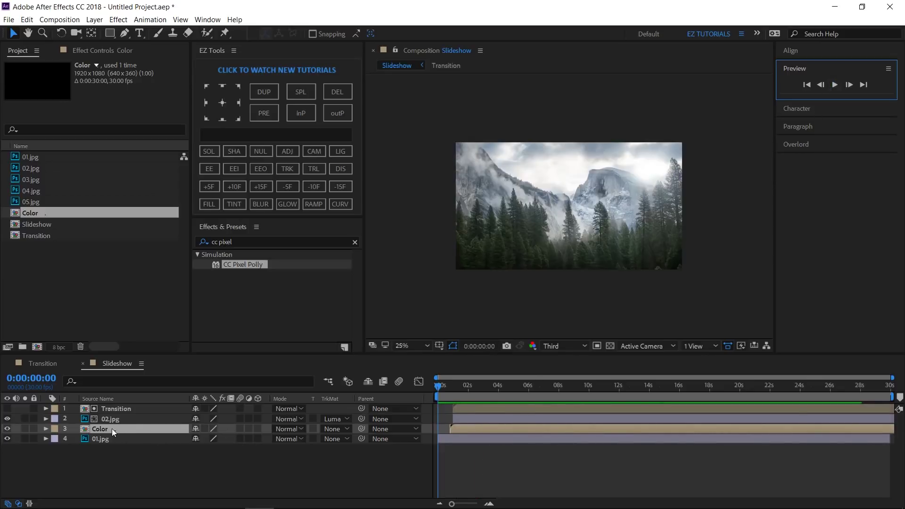
{"action": "left_click", "coordinate": [114, 411], "text": "shift"}
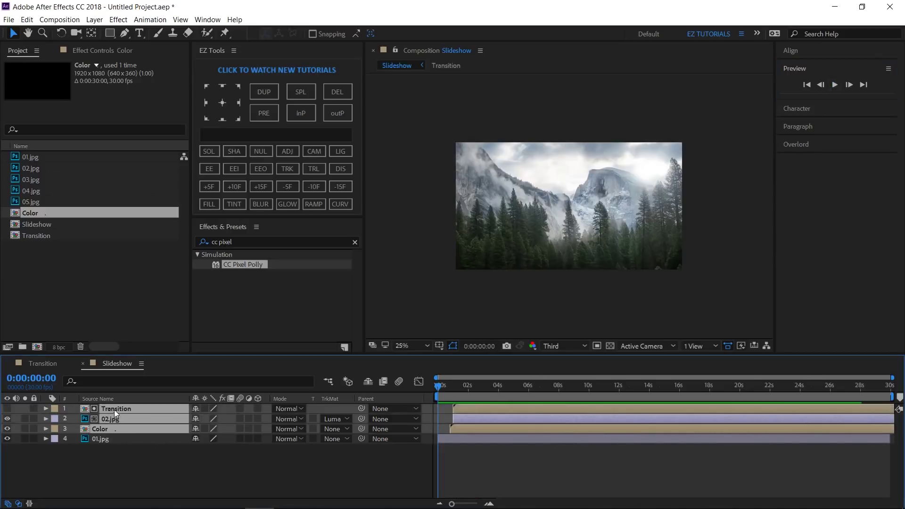
- Precompose Transition, 02.jpg and Color into 'Slide 1', then duplicate it as 'Slide 2'
{"action": "left_click", "coordinate": [242, 134]}
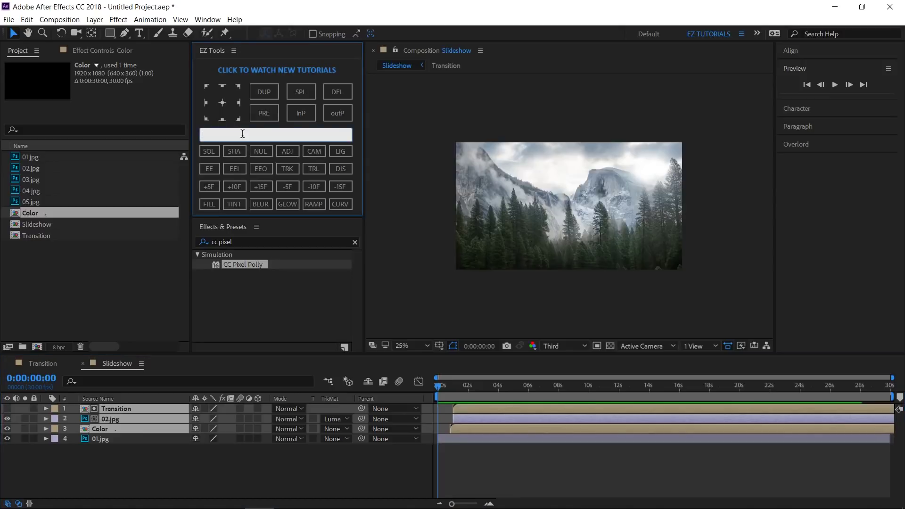
{"action": "type", "text": "Slide 1"}
{"action": "left_click", "coordinate": [268, 114]}
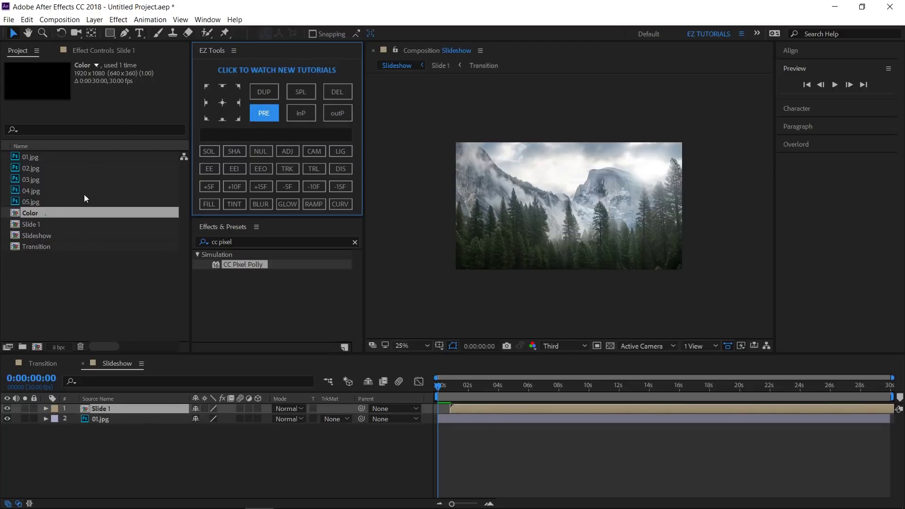
{"action": "left_click", "coordinate": [36, 225]}
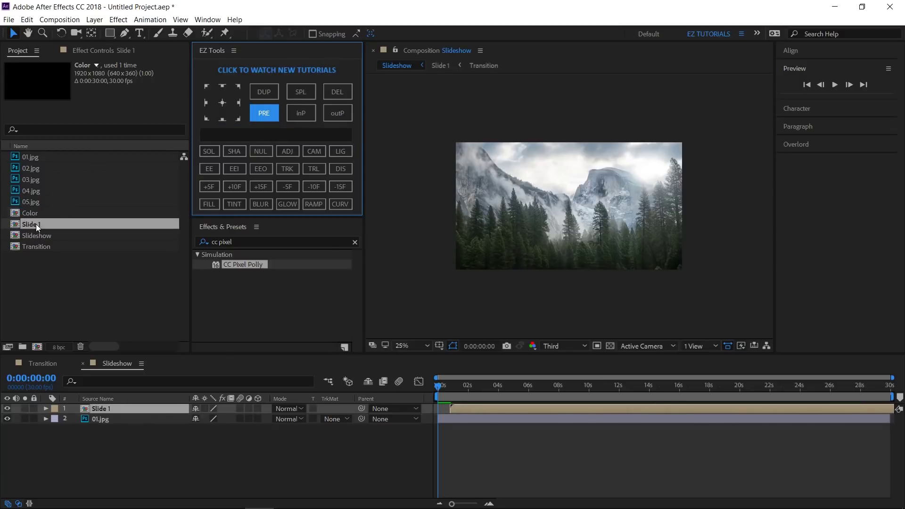
{"action": "left_click", "coordinate": [268, 94]}
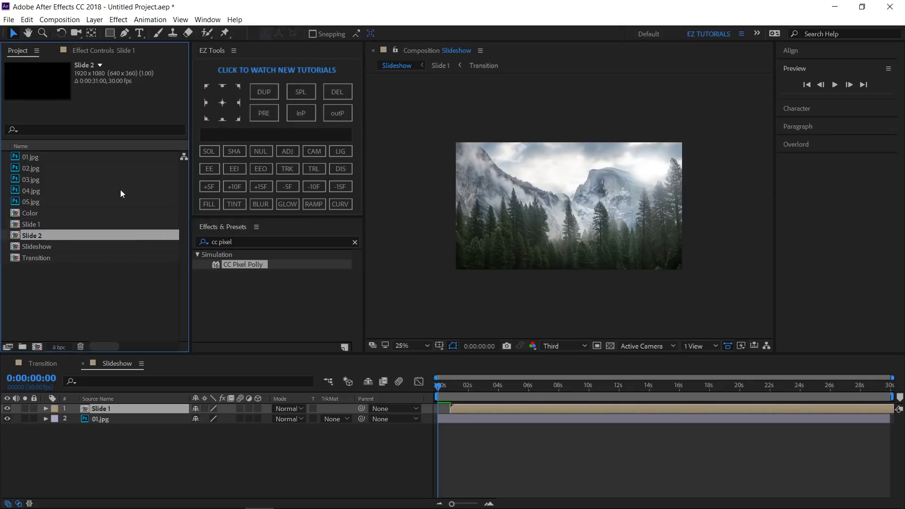
- In Slide 2, replace the 02.jpg layer with 03.jpg and scrub the transition
{"action": "double_click", "coordinate": [63, 234]}
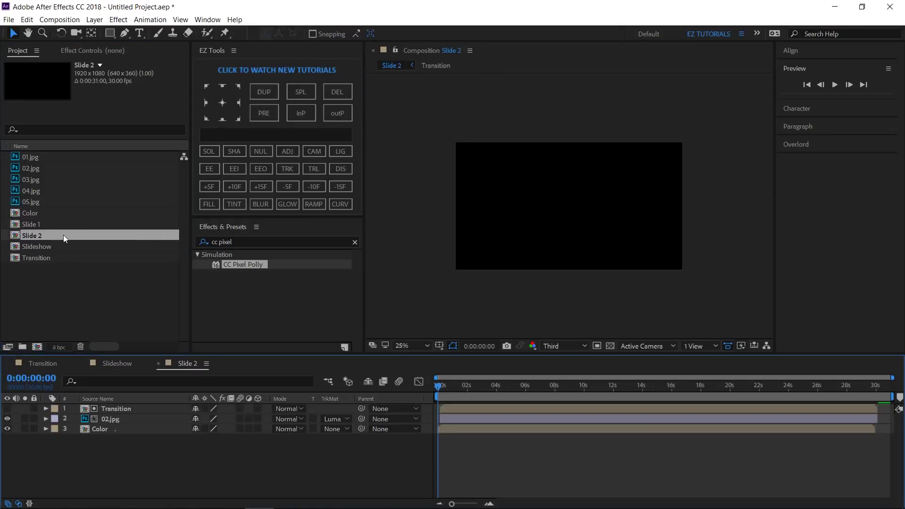
{"action": "left_click", "coordinate": [116, 419]}
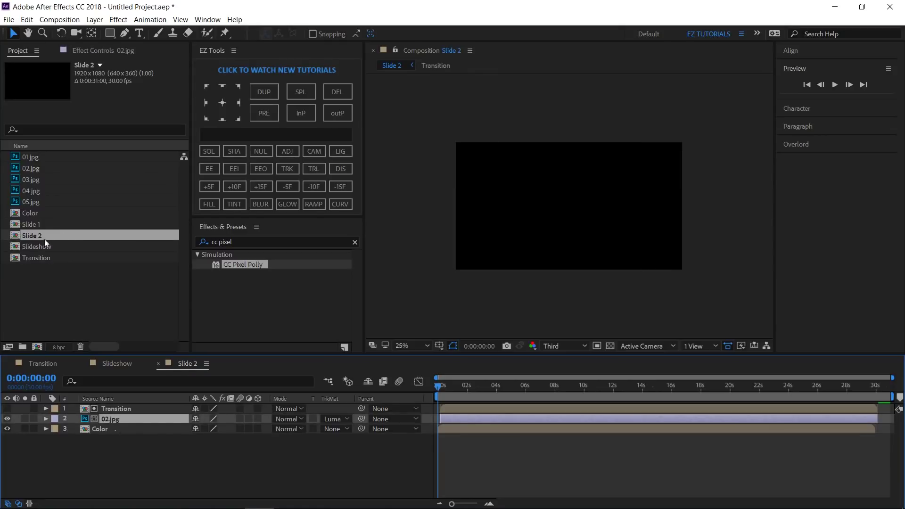
{"action": "left_click_drag", "start_coordinate": [38, 182], "coordinate": [120, 419]}
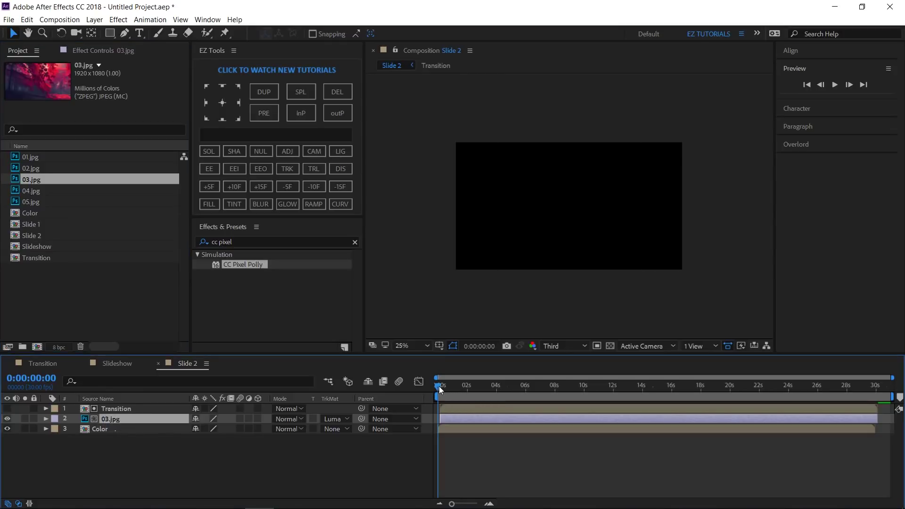
{"action": "mouse_move", "coordinate": [440, 386]}
{"action": "left_mouse_down"}
{"action": "mouse_move", "coordinate": [457, 394]}
{"action": "mouse_move", "coordinate": [448, 394]}
{"action": "left_mouse_up"}
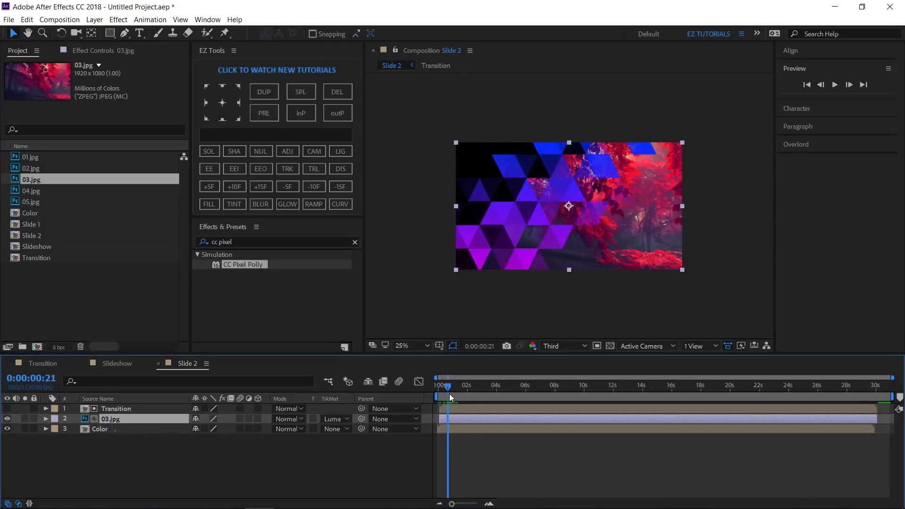
- Rotate Slide 2's Transition and Color layers to 180°, then close Slide 2
{"action": "left_click", "coordinate": [129, 406]}
{"action": "left_click", "coordinate": [124, 427], "text": "ctrl"}
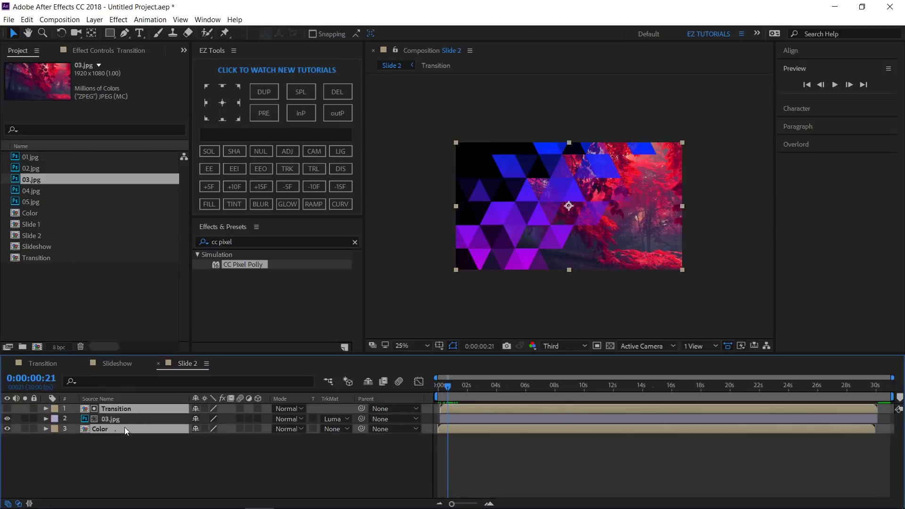
{"action": "key", "text": "r"}
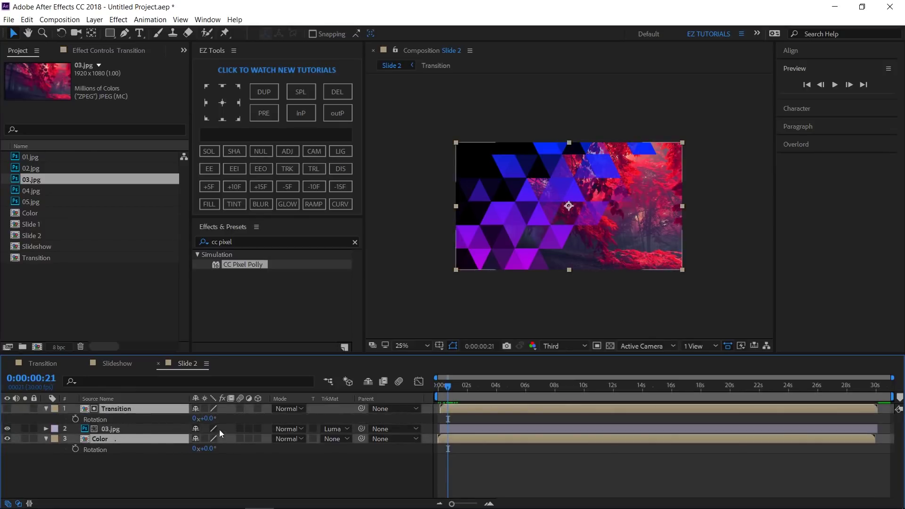
{"action": "left_click", "coordinate": [209, 418]}
{"action": "type", "text": "180"}
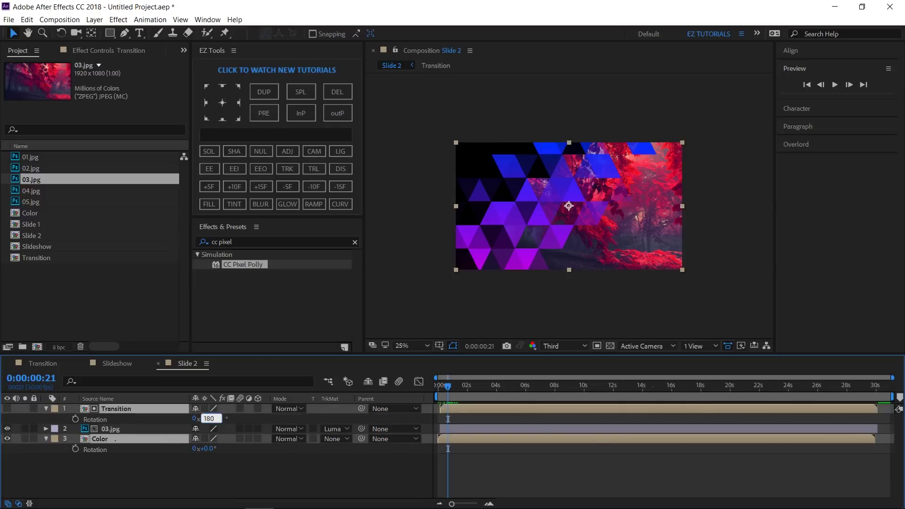
{"action": "key", "text": "Return"}
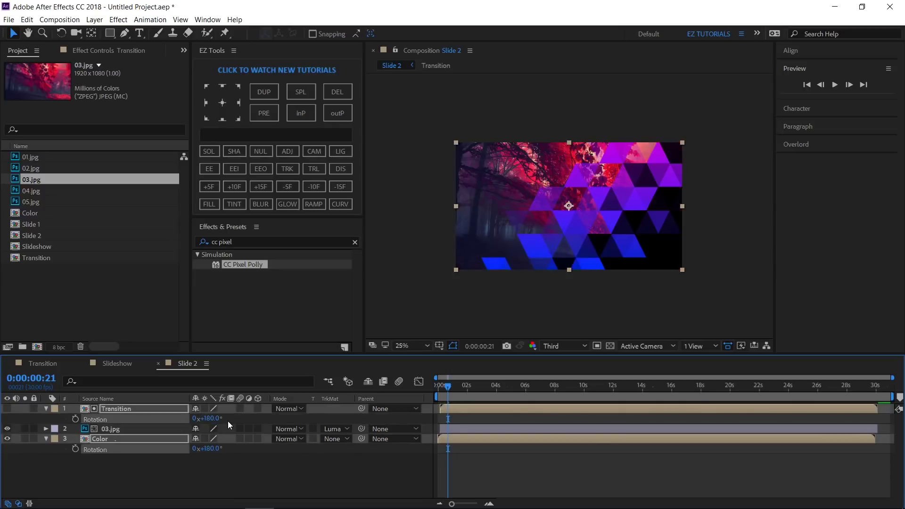
{"action": "left_click", "coordinate": [46, 411]}
{"action": "left_click", "coordinate": [60, 460]}
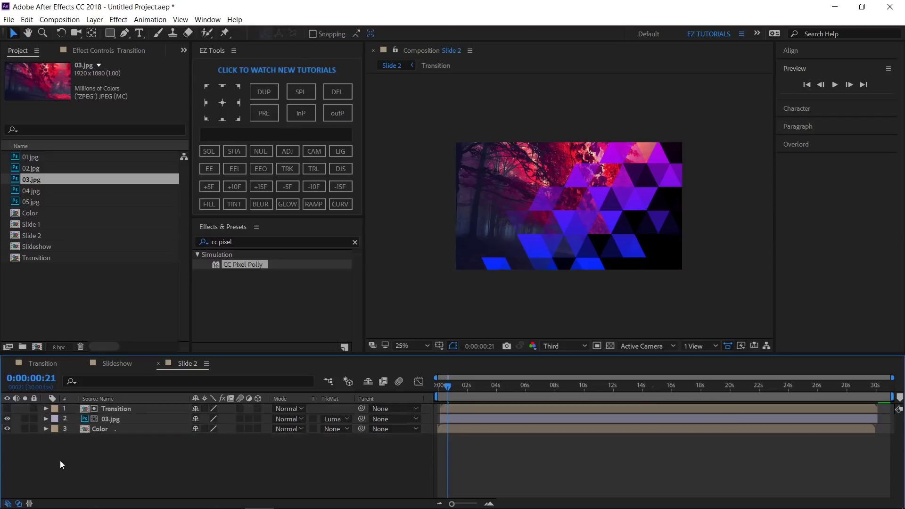
{"action": "left_click", "coordinate": [158, 364]}
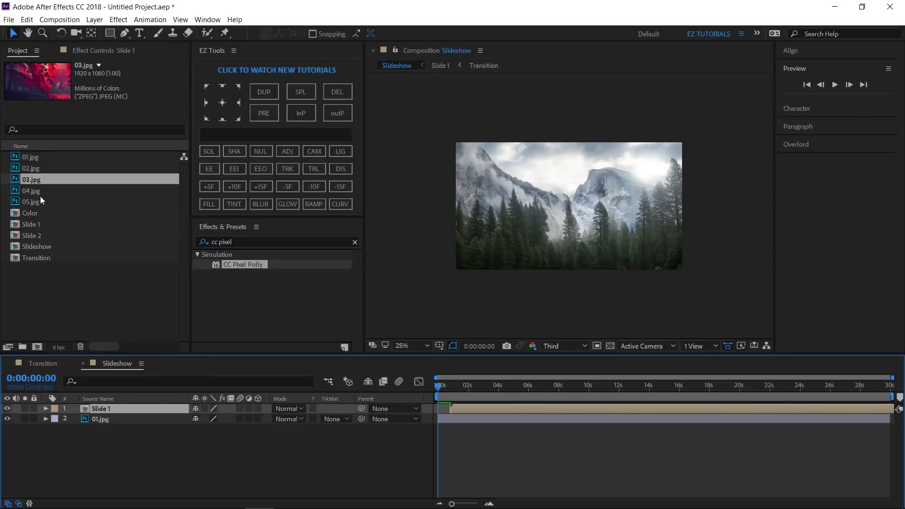
- Add Slide 2 above Slide 1 starting about 3 s in, and duplicate Slide 1 as Slide 3
{"action": "left_click_drag", "start_coordinate": [33, 236], "coordinate": [58, 270]}
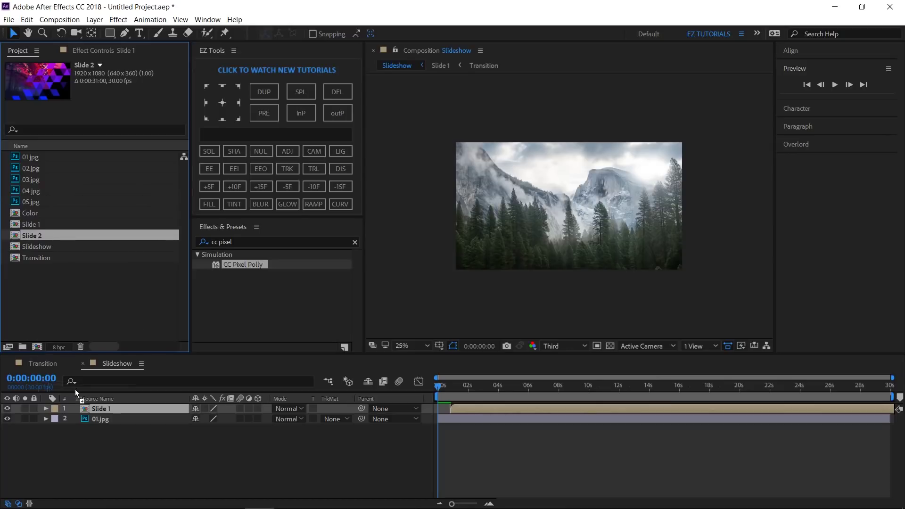
{"action": "left_click_drag", "start_coordinate": [75, 390], "coordinate": [77, 405]}
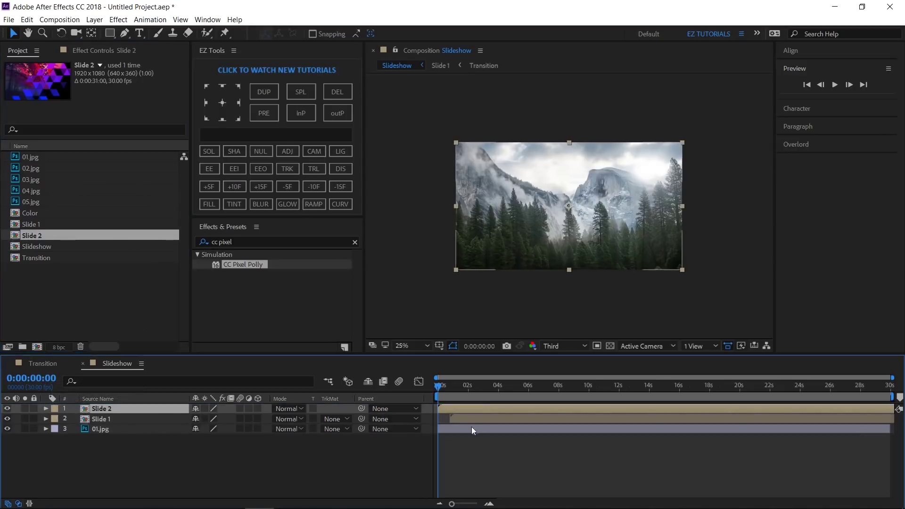
{"action": "left_click_drag", "start_coordinate": [454, 407], "coordinate": [504, 414]}
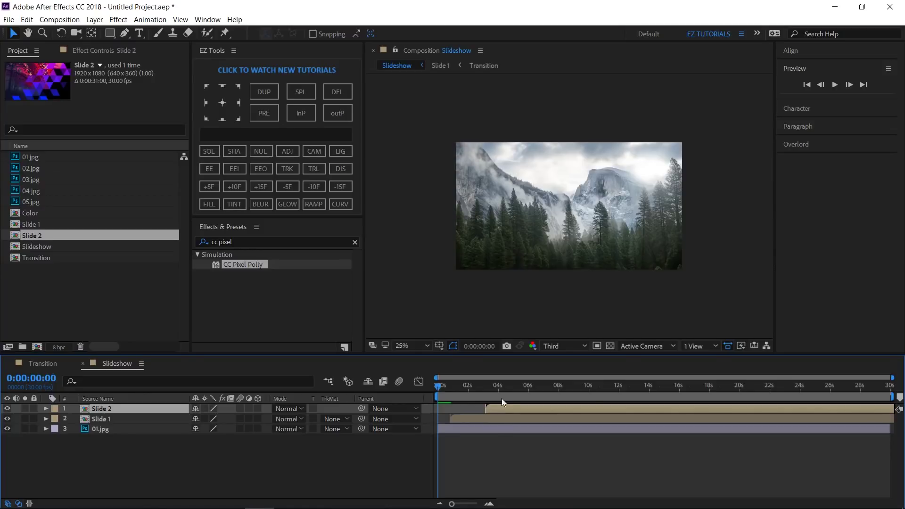
{"action": "left_click", "coordinate": [37, 225]}
{"action": "key", "text": "ctrl+d"}
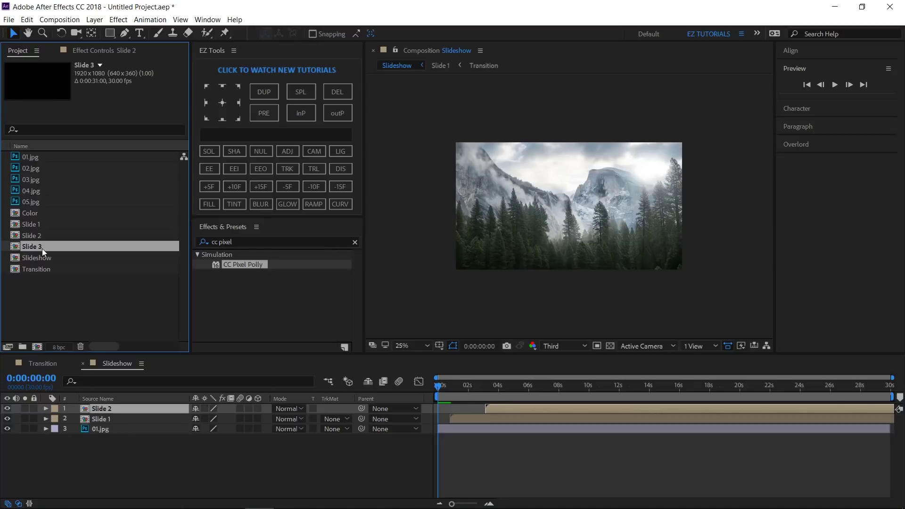
- Swap Slide 3's 02.jpg layer for 04.jpg
{"action": "double_click", "coordinate": [42, 247]}
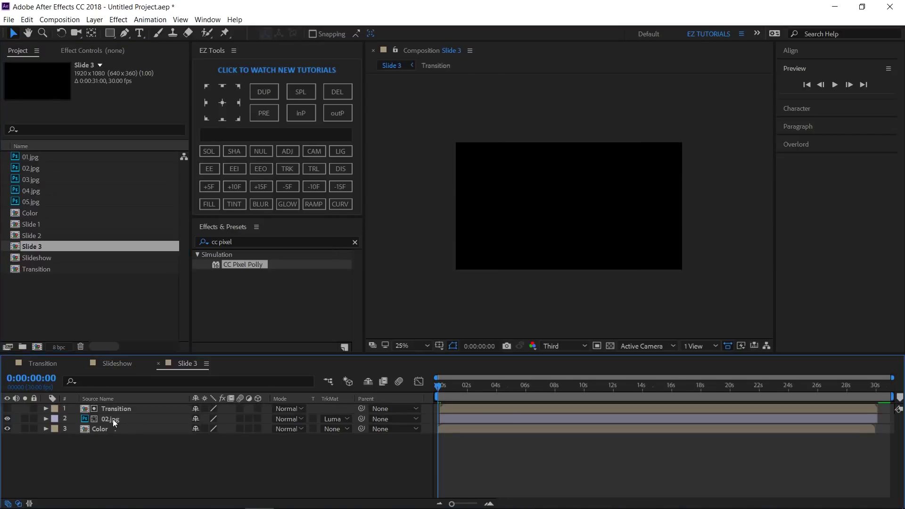
{"action": "left_click", "coordinate": [112, 419]}
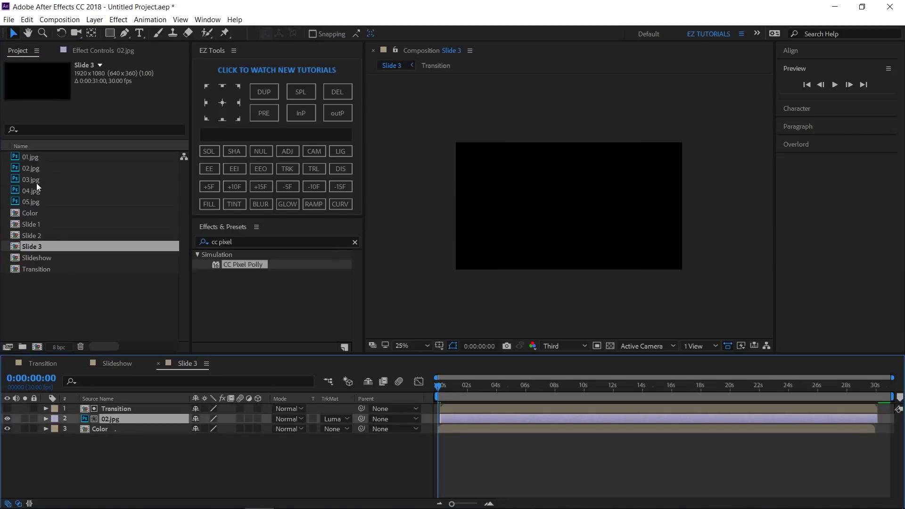
{"action": "left_click_drag", "start_coordinate": [30, 190], "coordinate": [114, 421]}
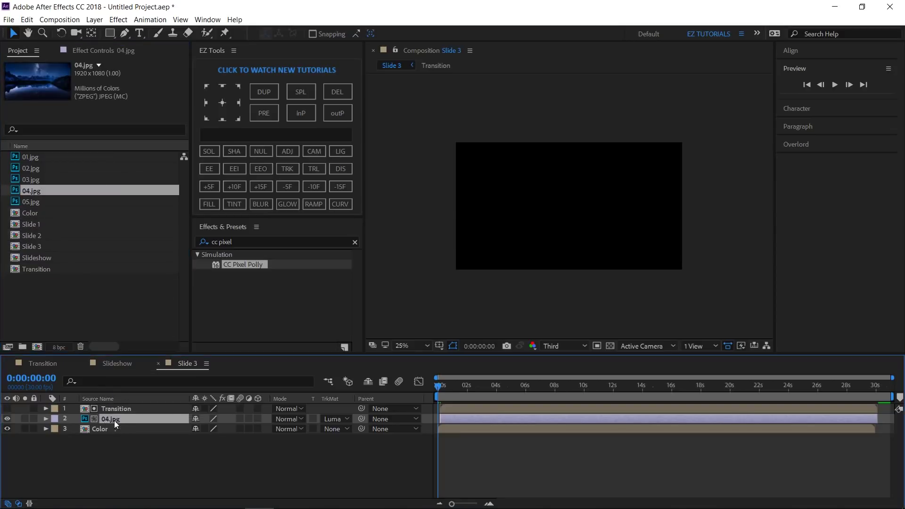
{"action": "left_click", "coordinate": [158, 364]}
- Duplicate Slide 2 as Slide 4 and swap its 03.jpg layer for 05.jpg
{"action": "left_click", "coordinate": [34, 234]}
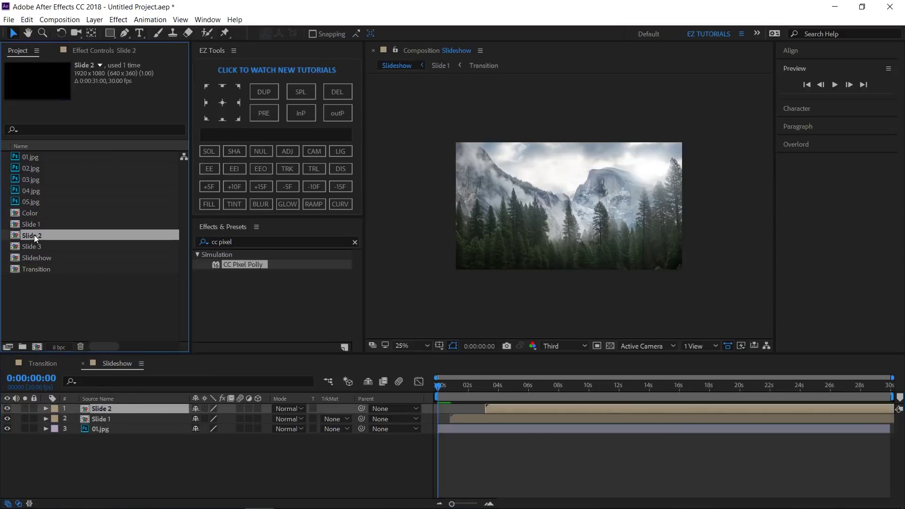
{"action": "key", "text": "ctrl+d"}
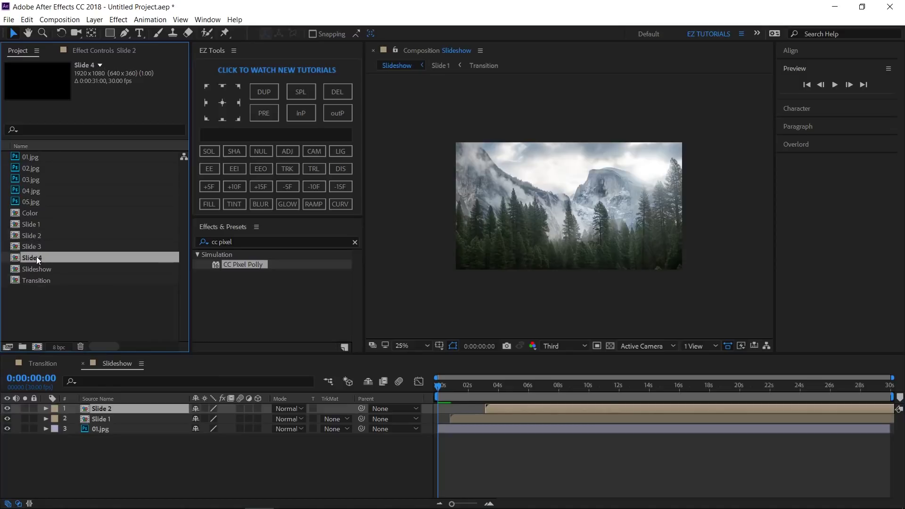
{"action": "double_click", "coordinate": [36, 257]}
{"action": "left_click", "coordinate": [118, 419]}
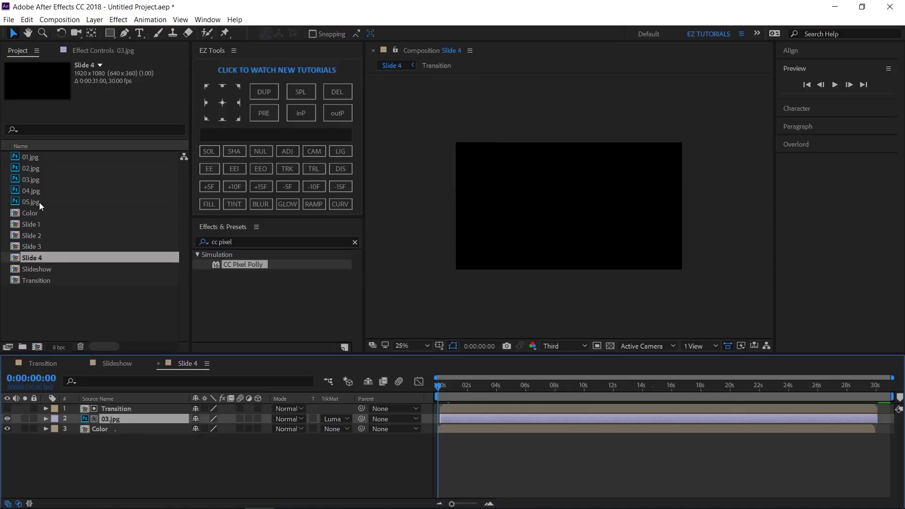
{"action": "left_click_drag", "start_coordinate": [38, 202], "coordinate": [119, 419]}
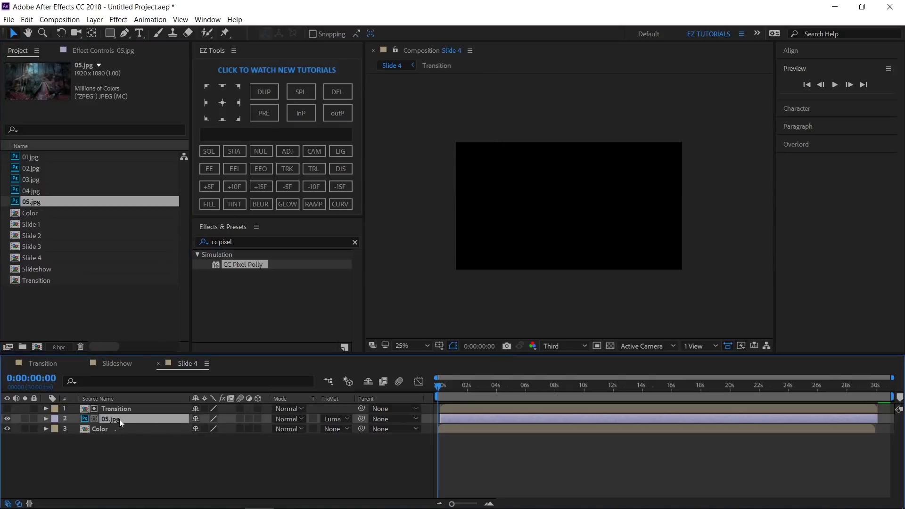
{"action": "left_click", "coordinate": [158, 364]}
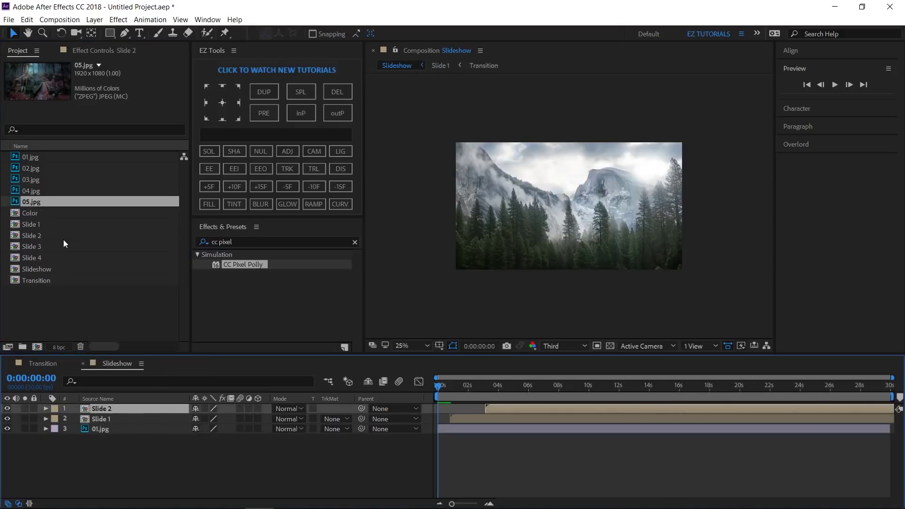
- Add Slide 3 on top of the Slideshow, starting around 5 s
{"action": "left_click_drag", "start_coordinate": [41, 248], "coordinate": [74, 405]}
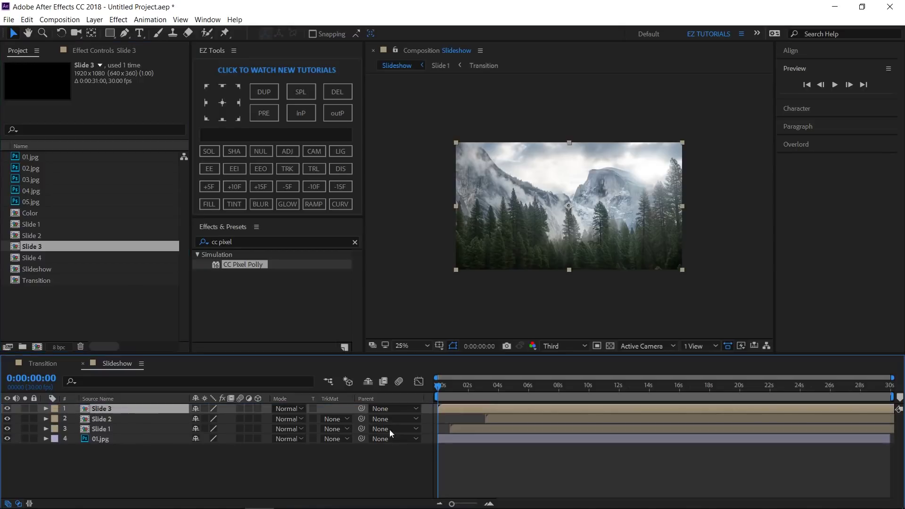
{"action": "left_click_drag", "start_coordinate": [468, 410], "coordinate": [509, 411]}
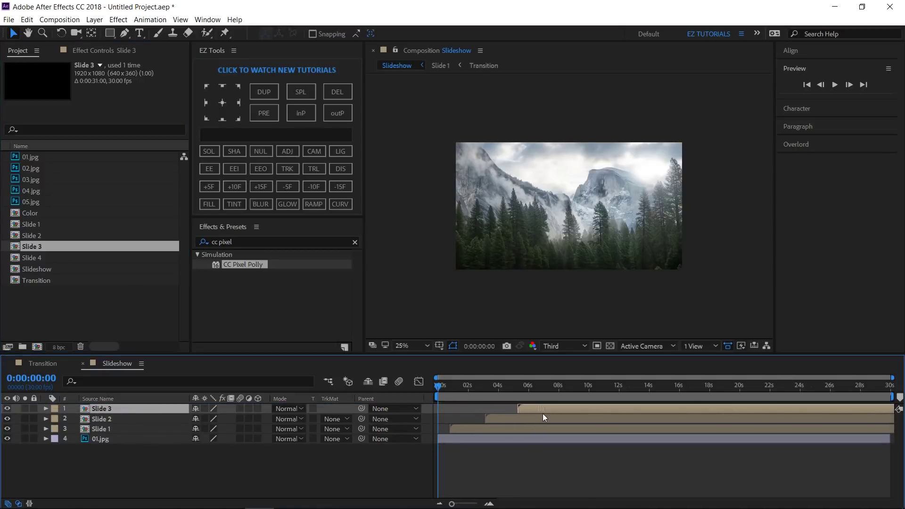
{"action": "left_click_drag", "start_coordinate": [542, 415], "coordinate": [546, 415]}
- Add Slide 4 on top starting around 7.5 s, and preview from 0:00:09:29
{"action": "left_click_drag", "start_coordinate": [34, 259], "coordinate": [116, 415]}
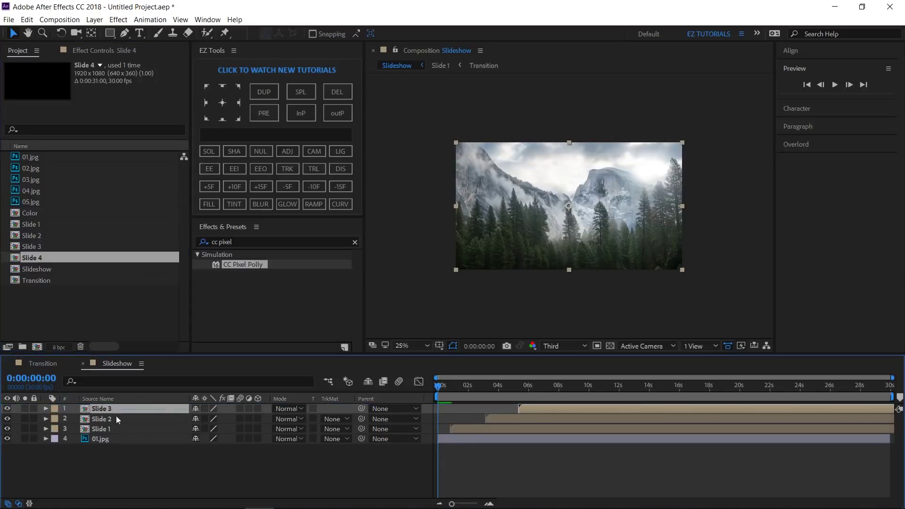
{"action": "left_click_drag", "start_coordinate": [574, 420], "coordinate": [554, 416]}
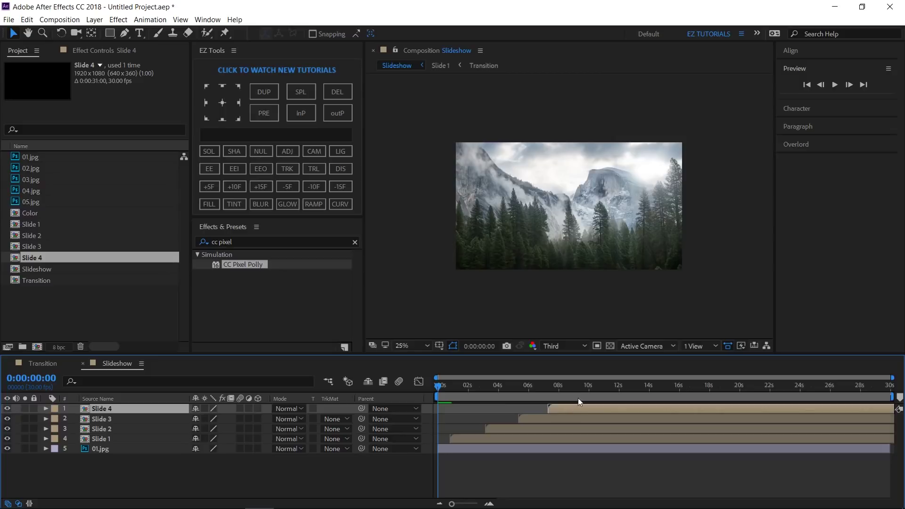
{"action": "left_click", "coordinate": [588, 391]}
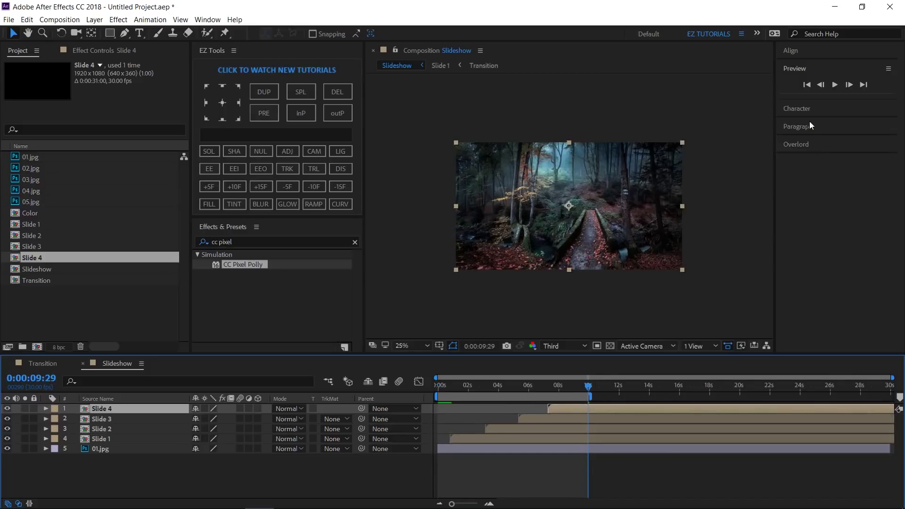
{"action": "left_click", "coordinate": [833, 85]}
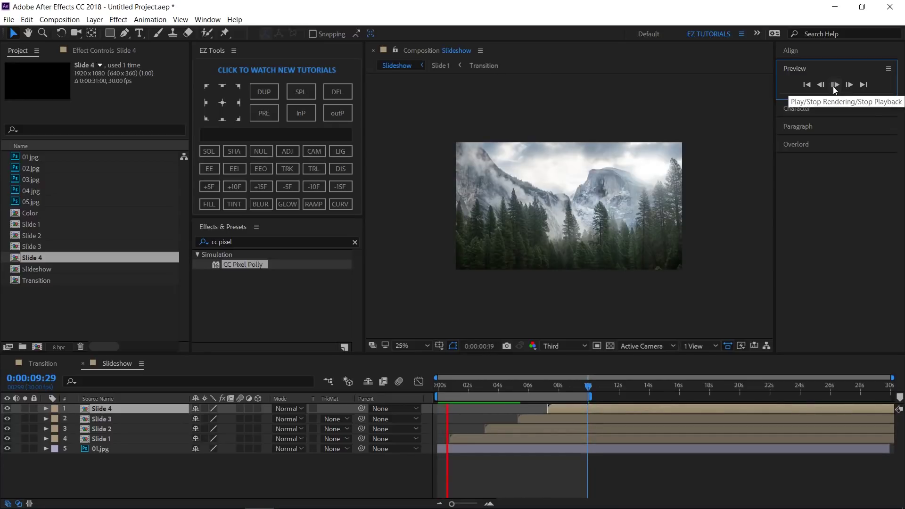